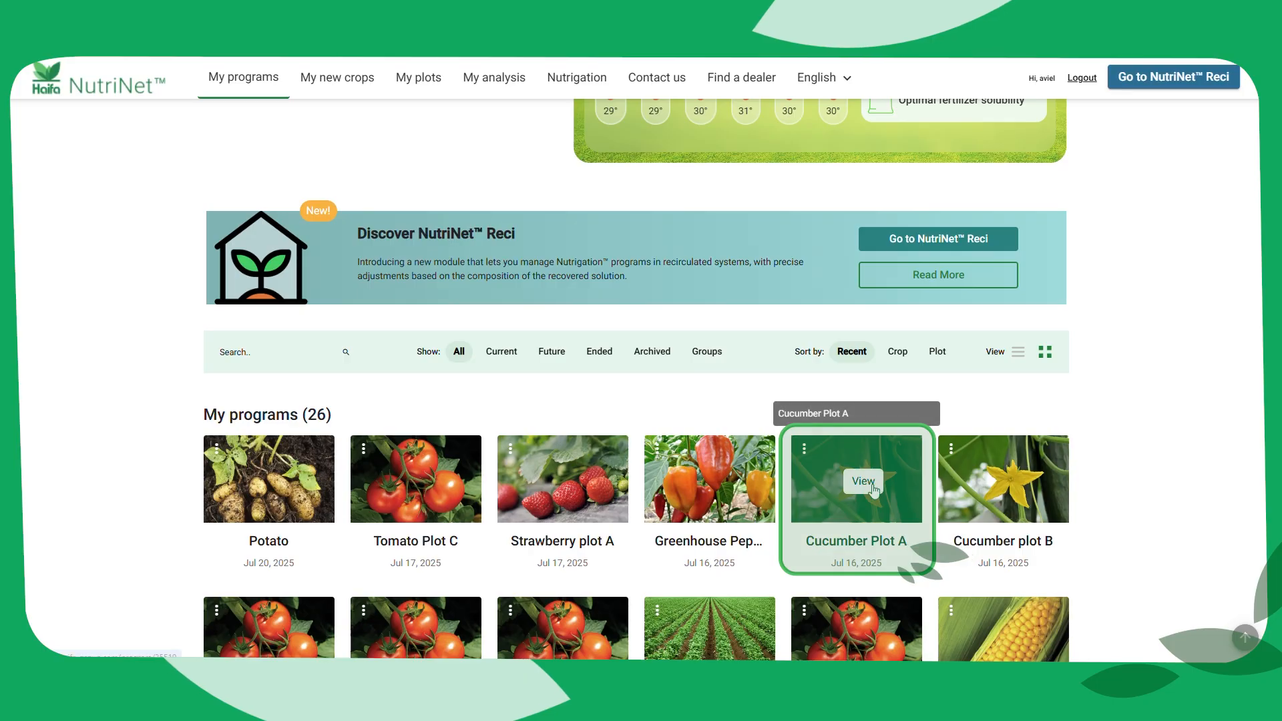
Open the Cucumber Plot A program and review its fertilization recommendations and fertilizers for the early flowering and fruit setting stage
left_click(863, 481)
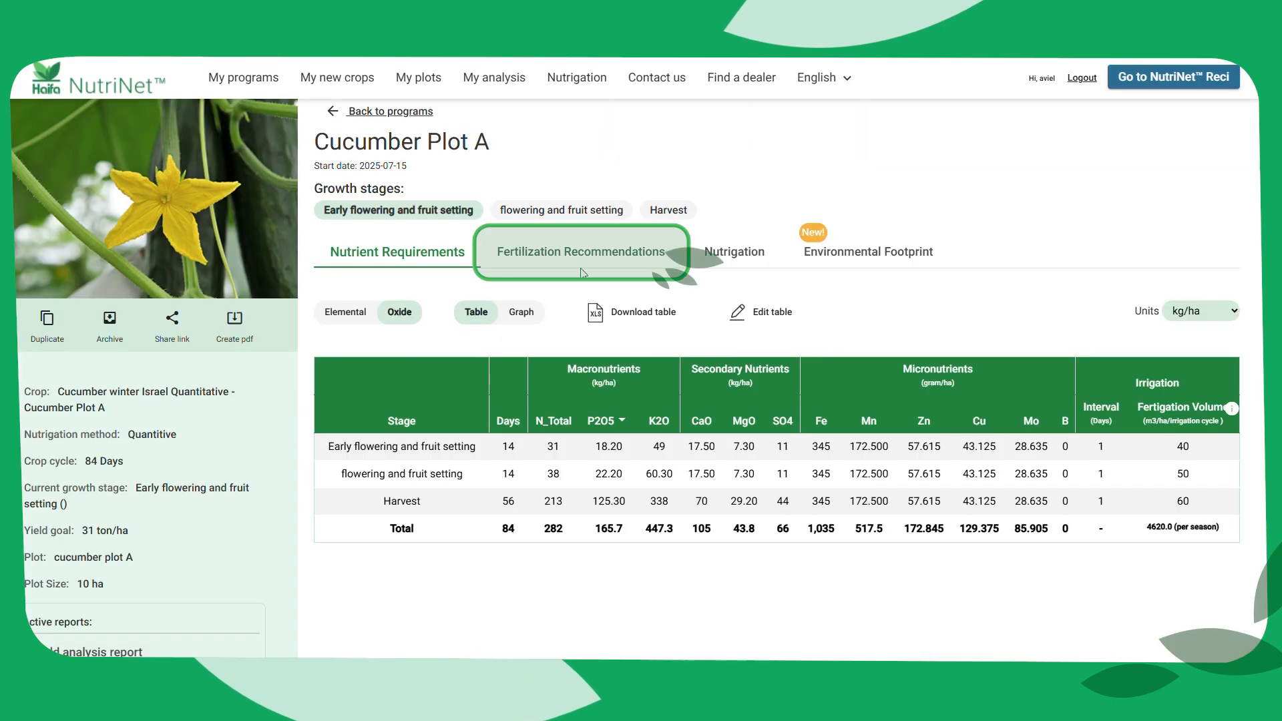
left_click(600, 265)
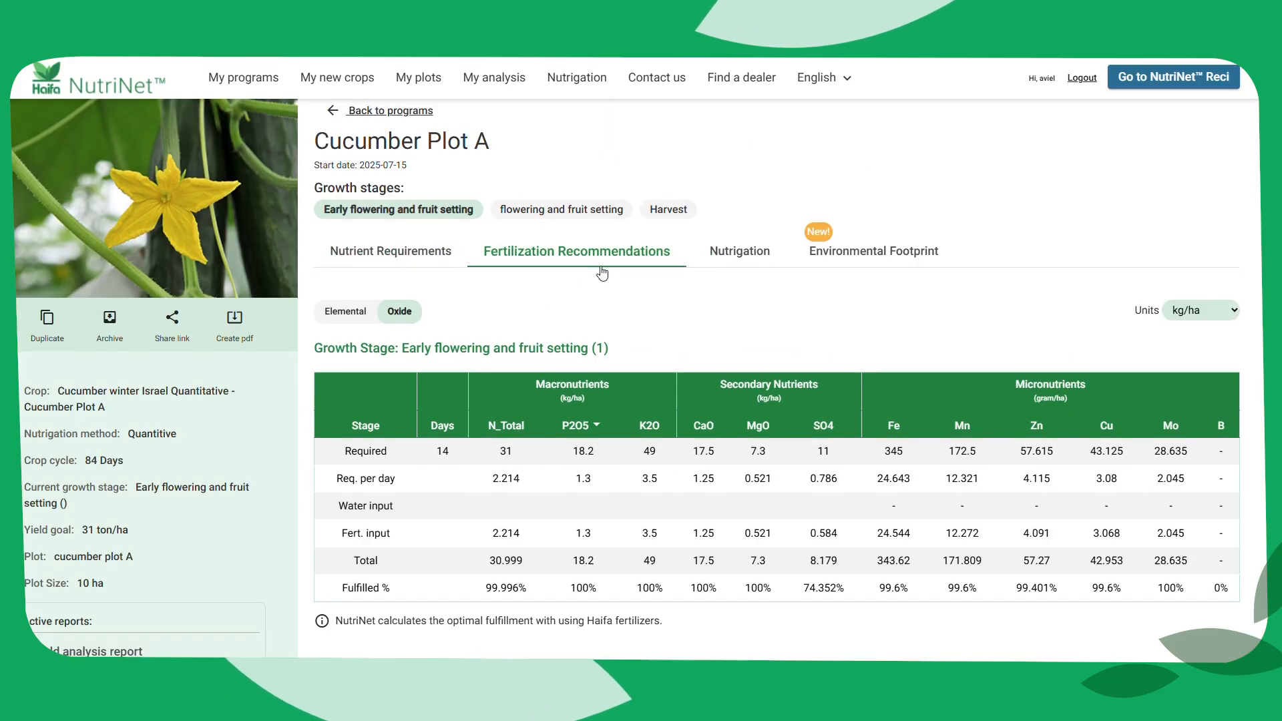
scroll(601, 273, "down", 4)
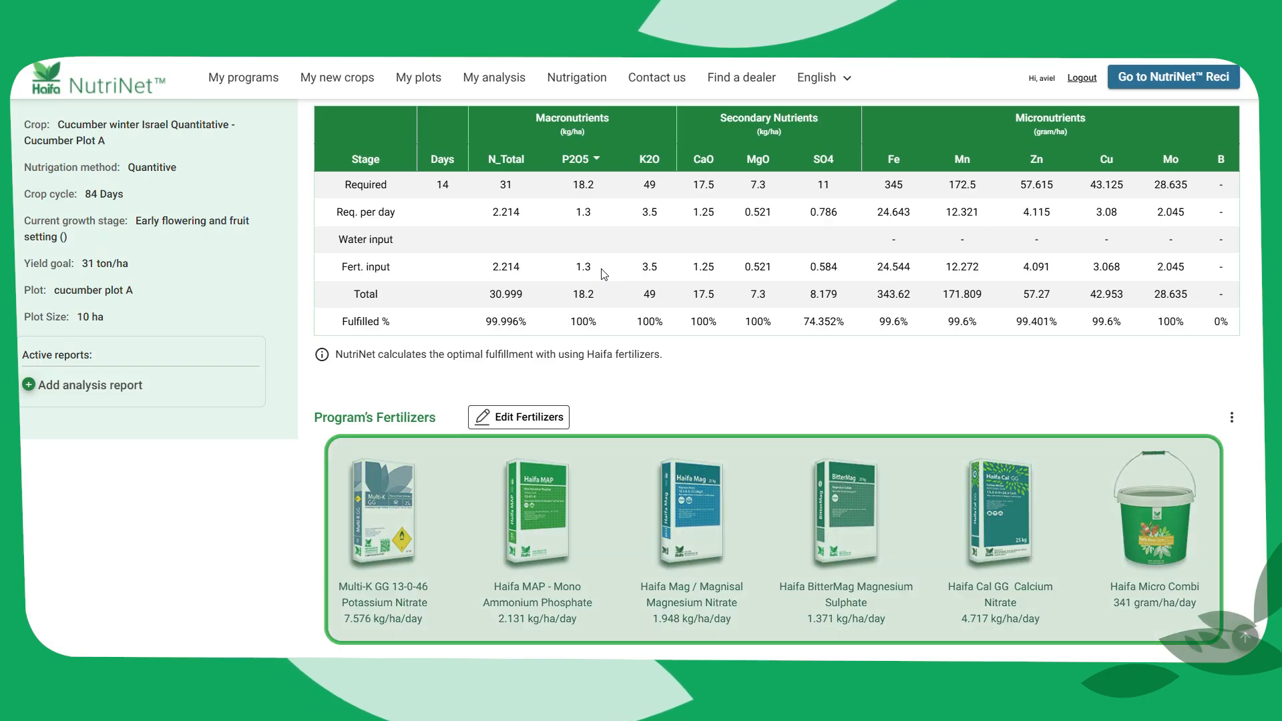
scroll(603, 273, "up", 4)
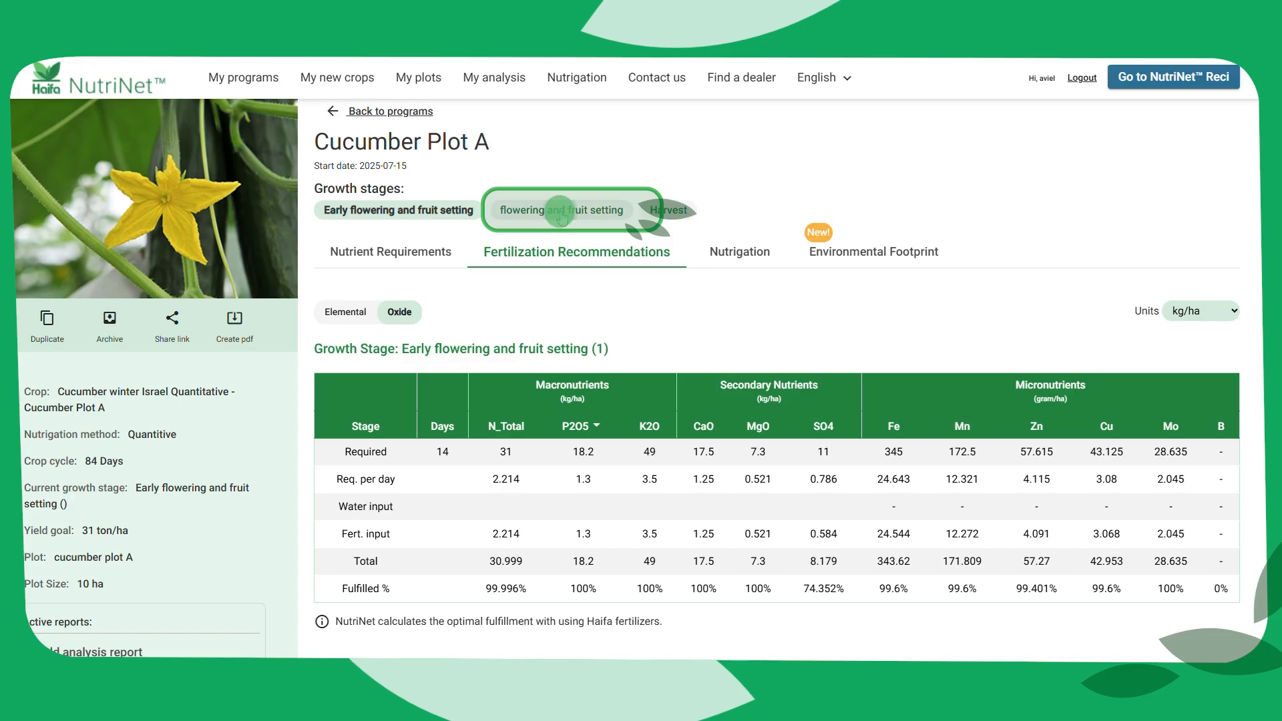
Show the fertilization recommendations and fertilizers for the flowering and fruit setting growth stage
left_click(585, 220)
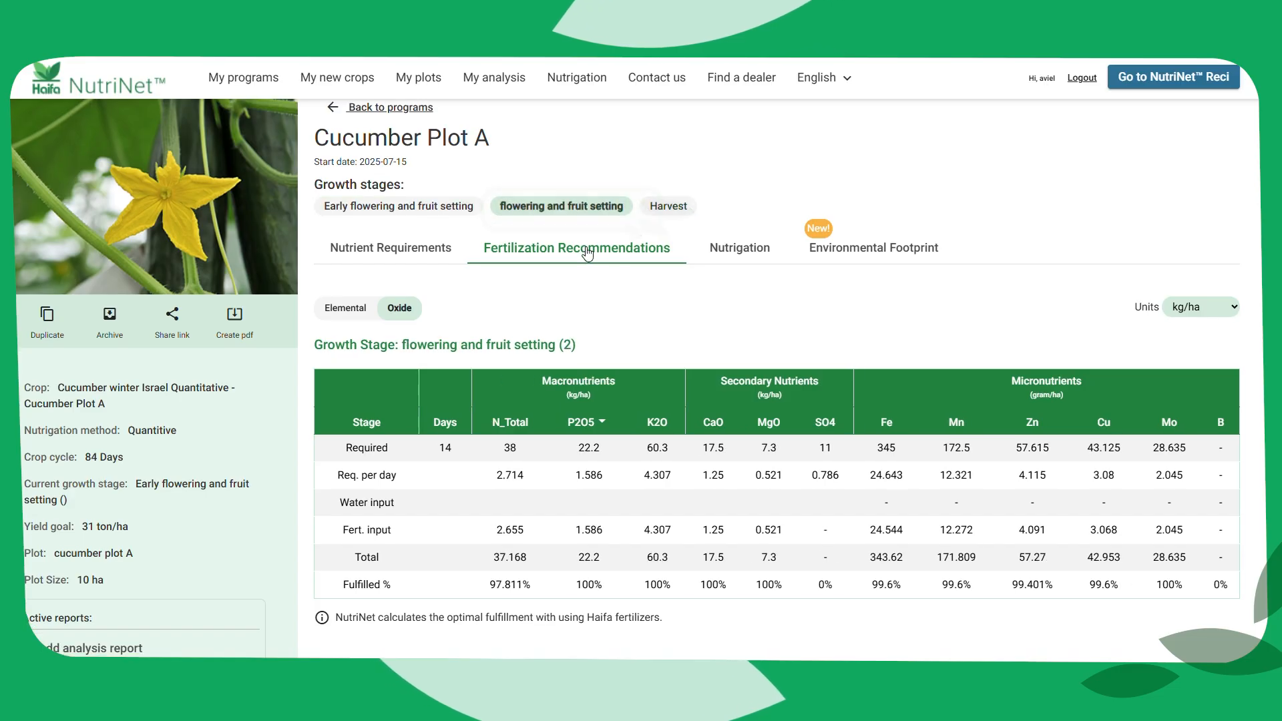
scroll(585, 220, "down", 3)
scroll(586, 254, "down", 1)
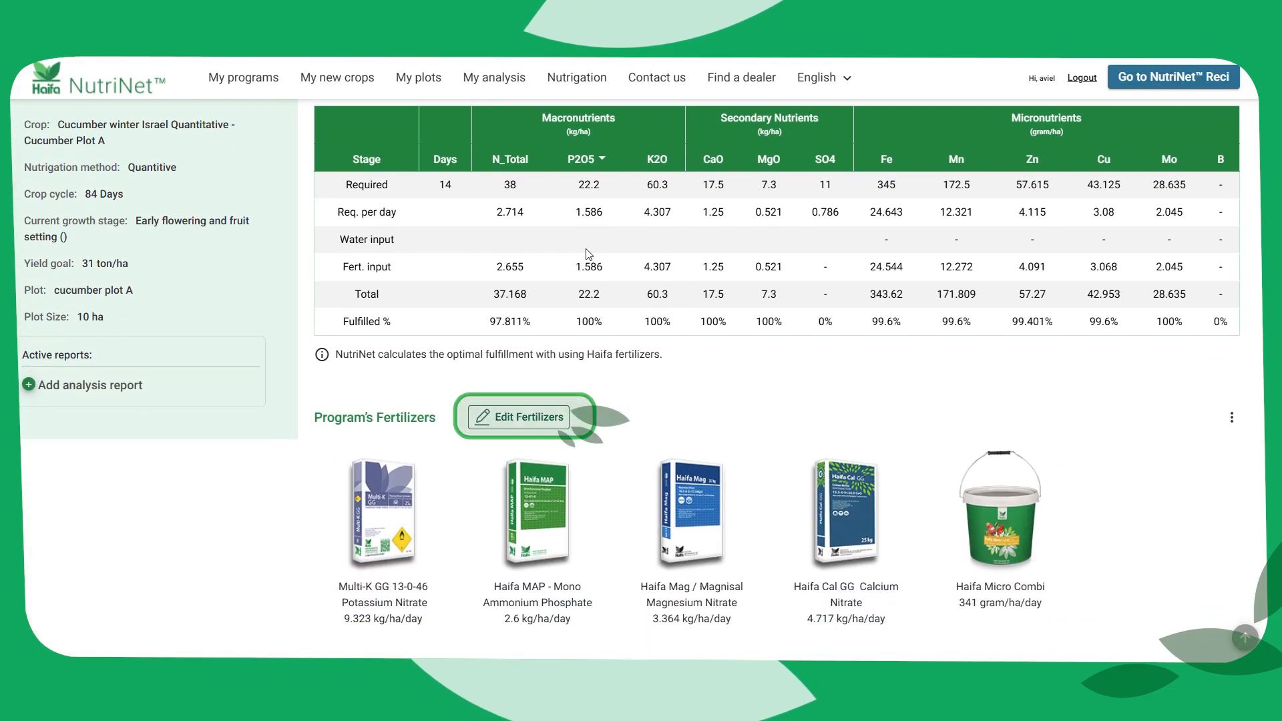
Try removing Haifa Mag / Magnisal Magnesium Nitrate and clearing all of the program's fertilizers, and discard these changes
left_click(534, 418)
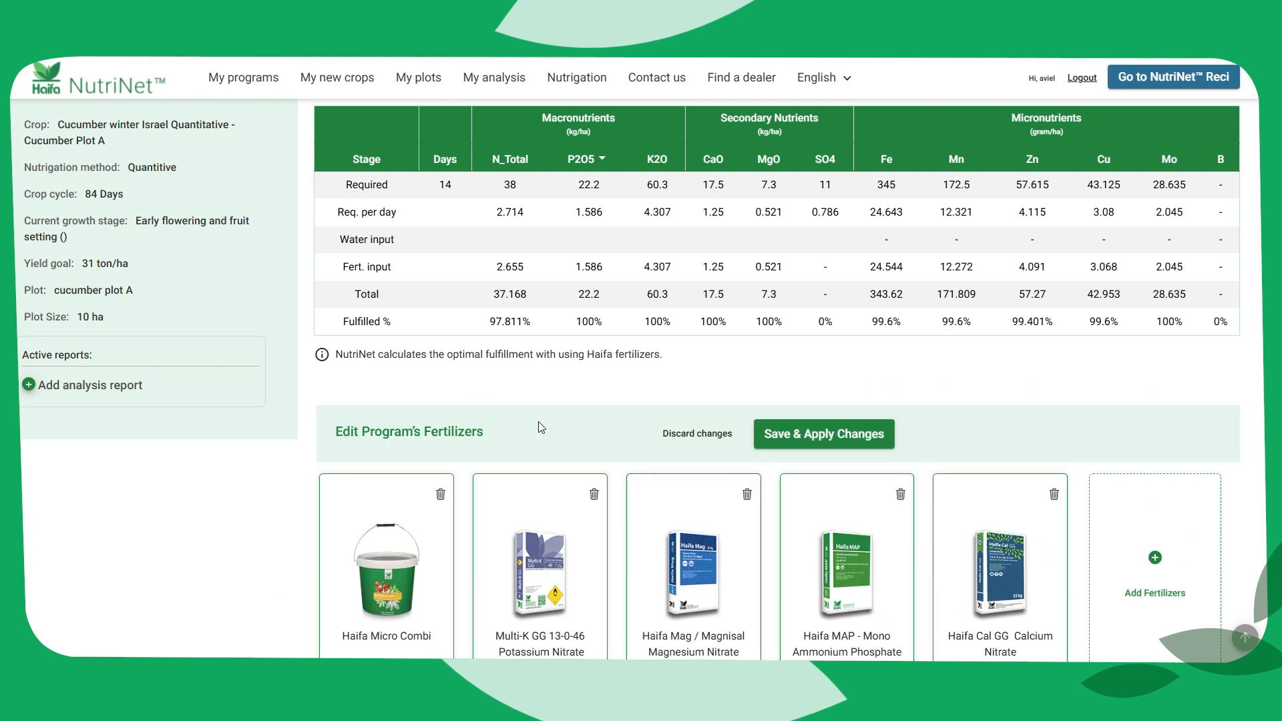
scroll(563, 425, "down", 1)
scroll(564, 420, "down", 1)
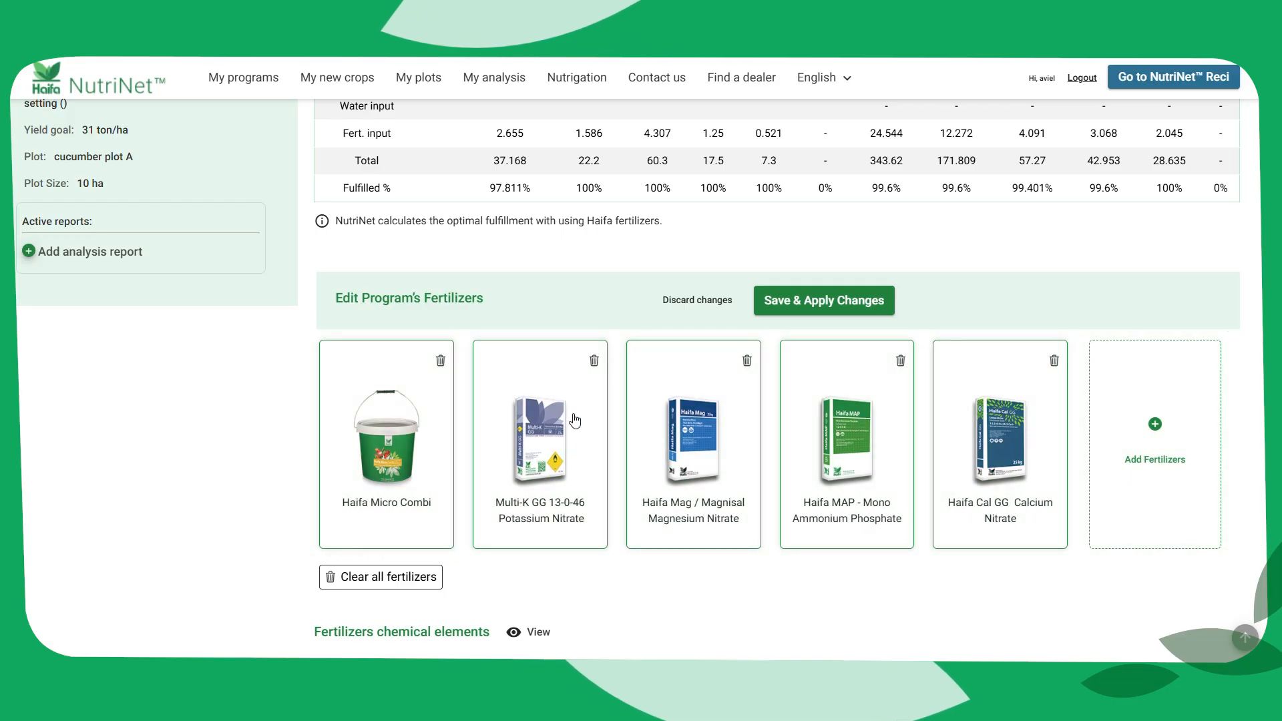
left_click(749, 361)
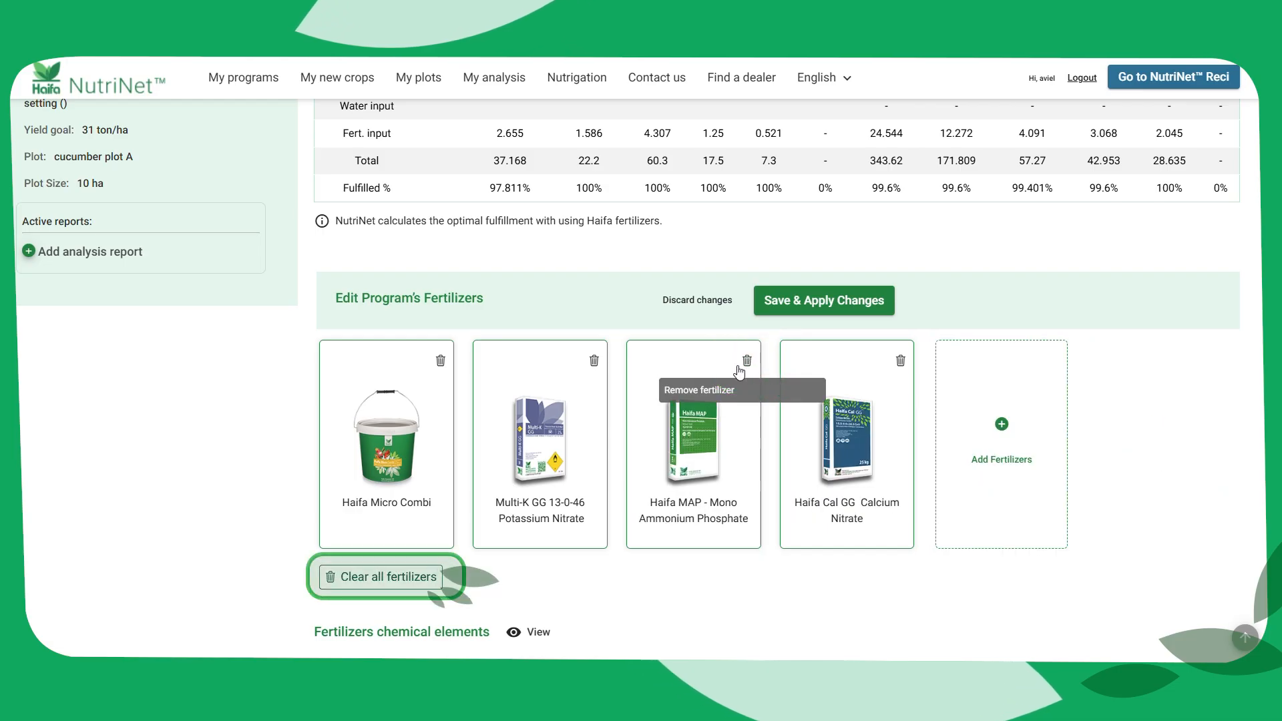
left_click(372, 579)
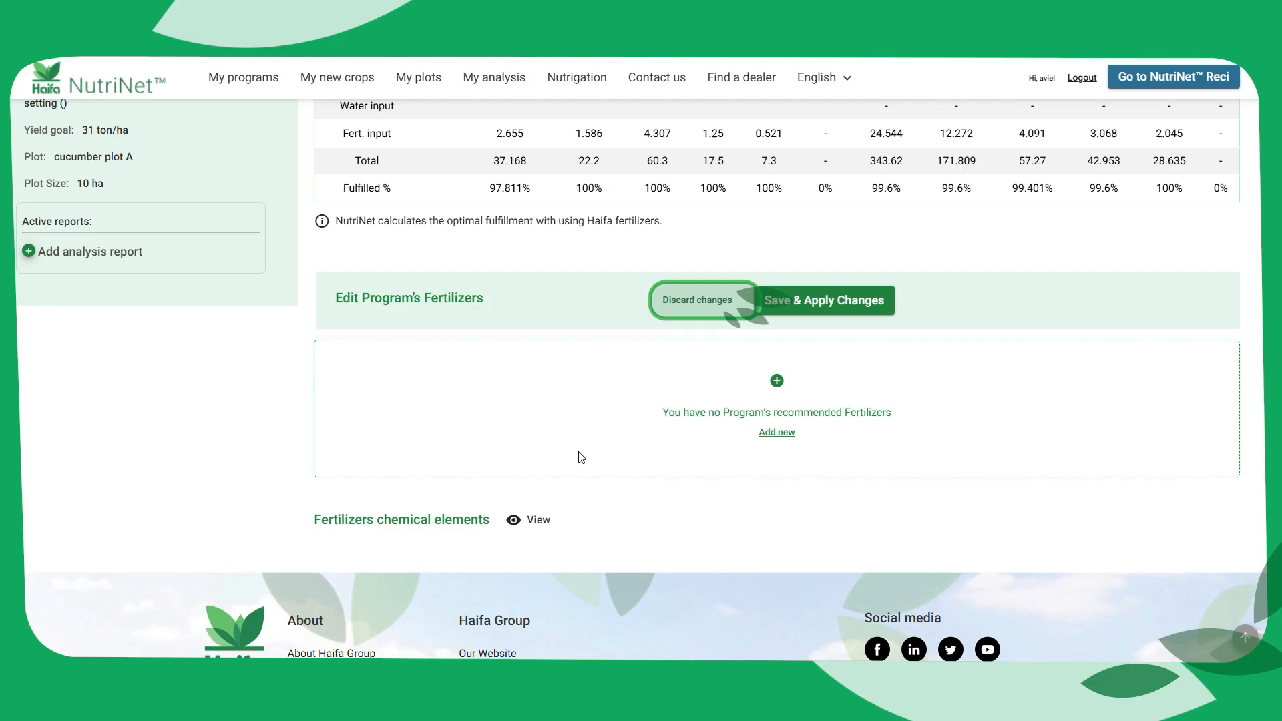
left_click(686, 307)
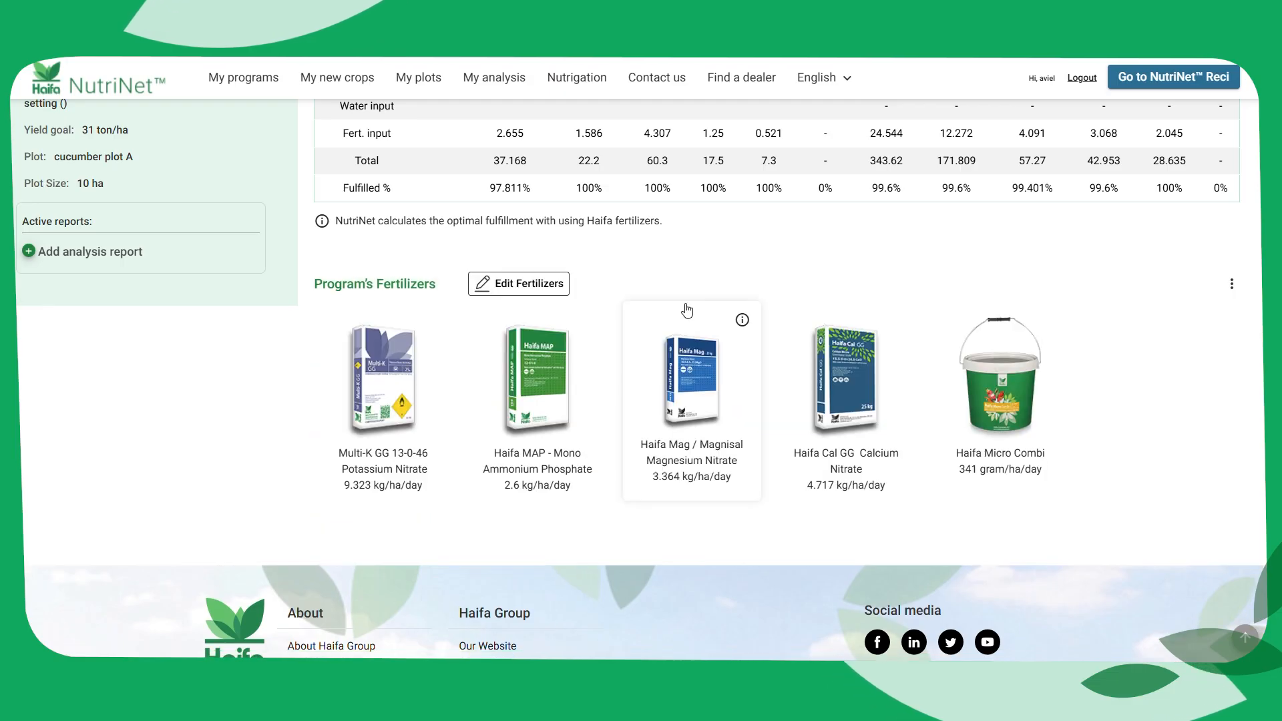
Replace Haifa Mag / Magnisal Magnesium Nitrate with Haifa BitterMag Magnesium Sulphate in the program's fertilizers, searching for "bitte"
left_click(553, 283)
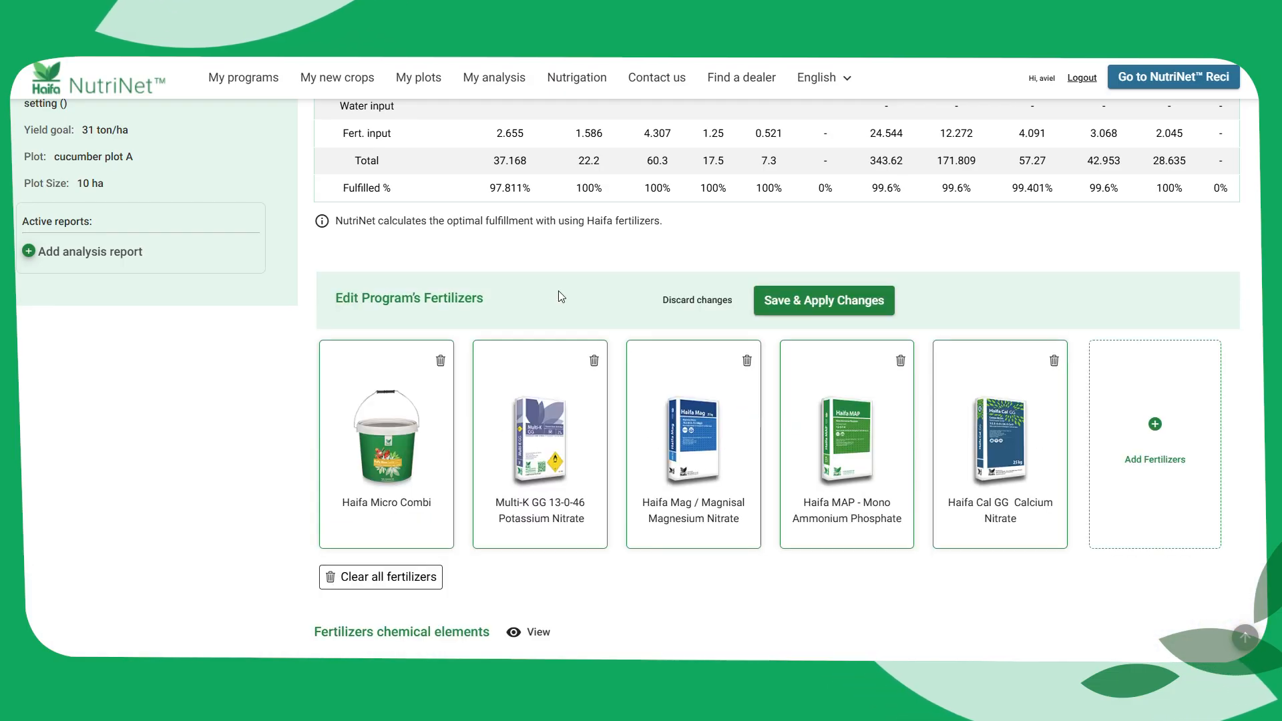
left_click(746, 361)
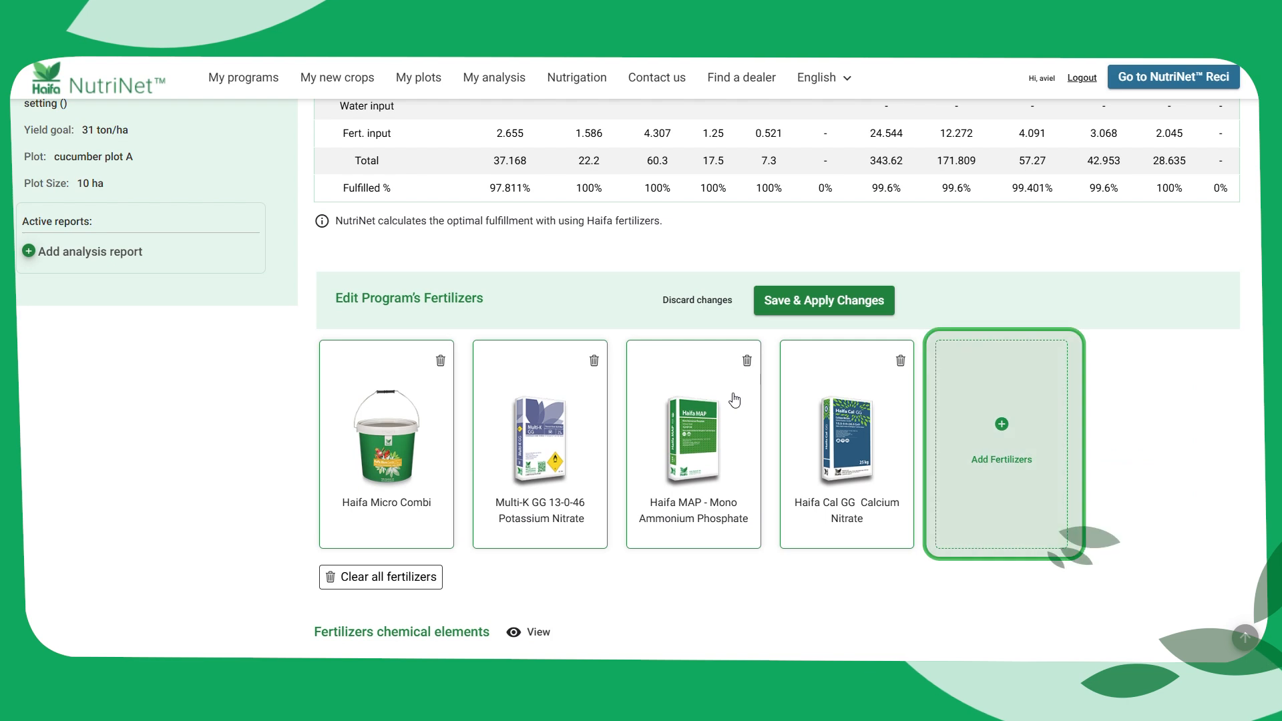
left_click(999, 441)
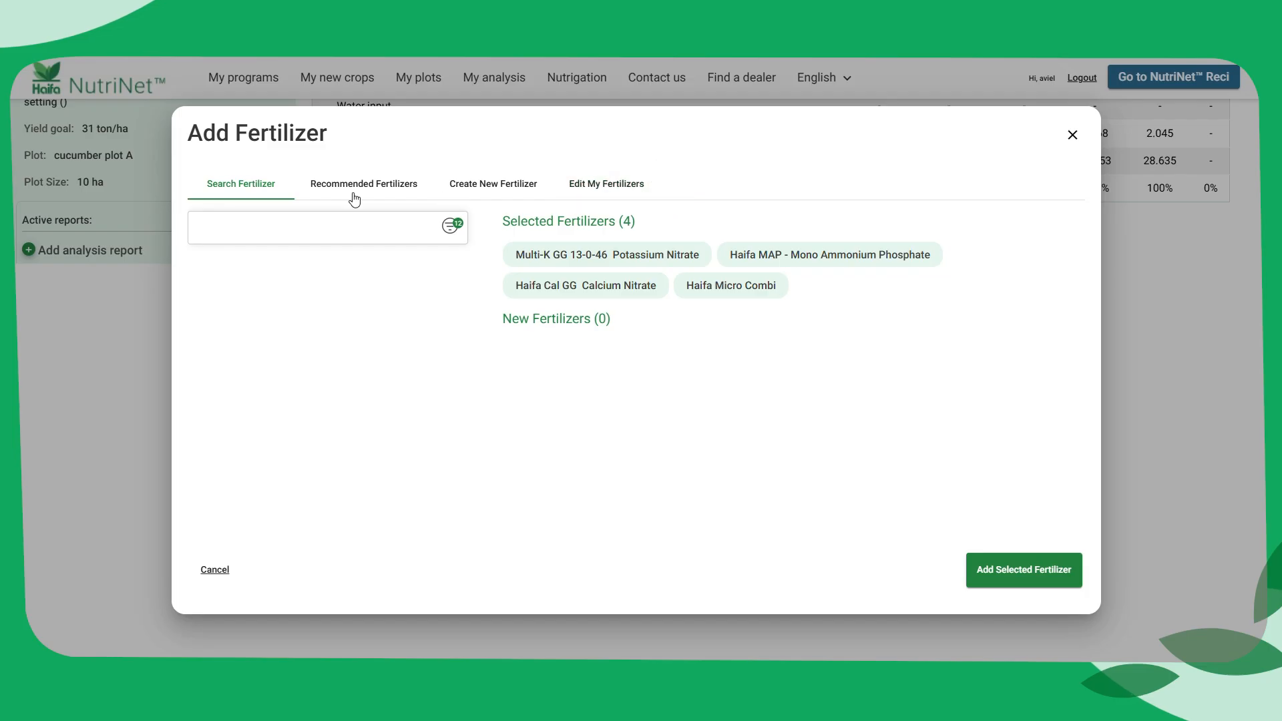
left_click(276, 226)
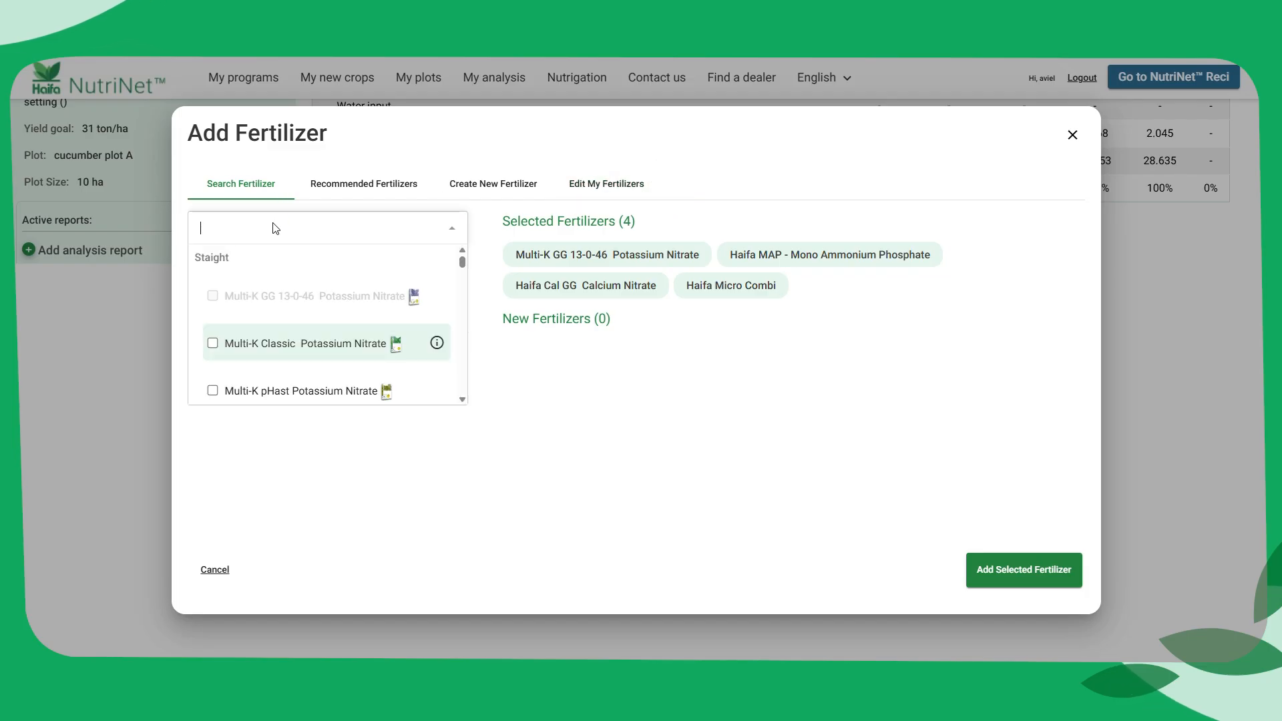
mouse_move(461, 261)
left_mouse_down()
mouse_move(455, 308)
mouse_move(460, 263)
left_mouse_up()
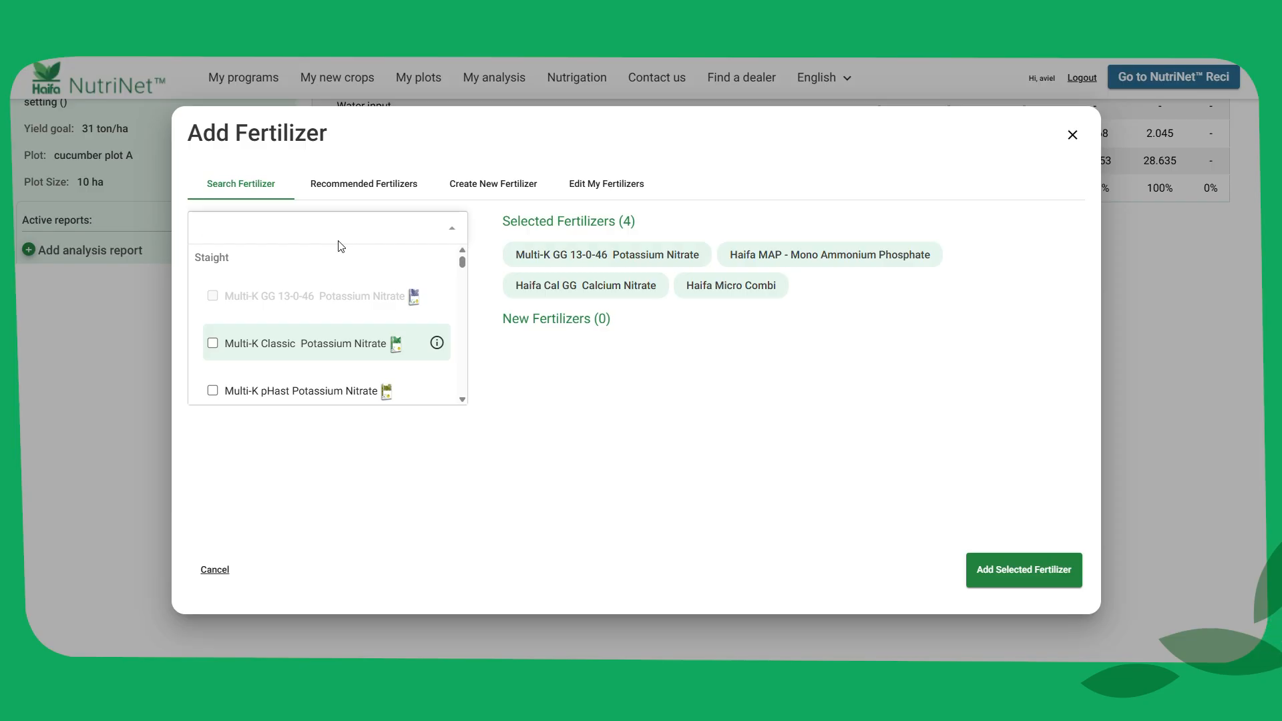
type("bitt")
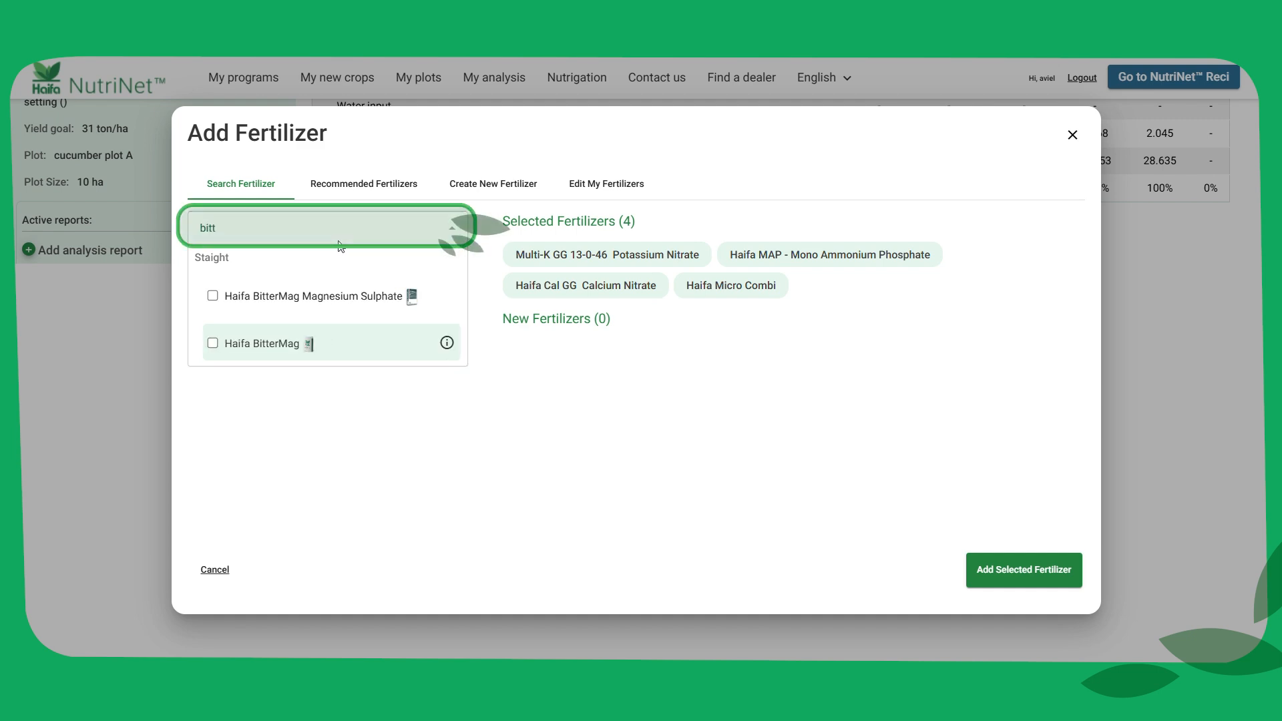
left_click(338, 307)
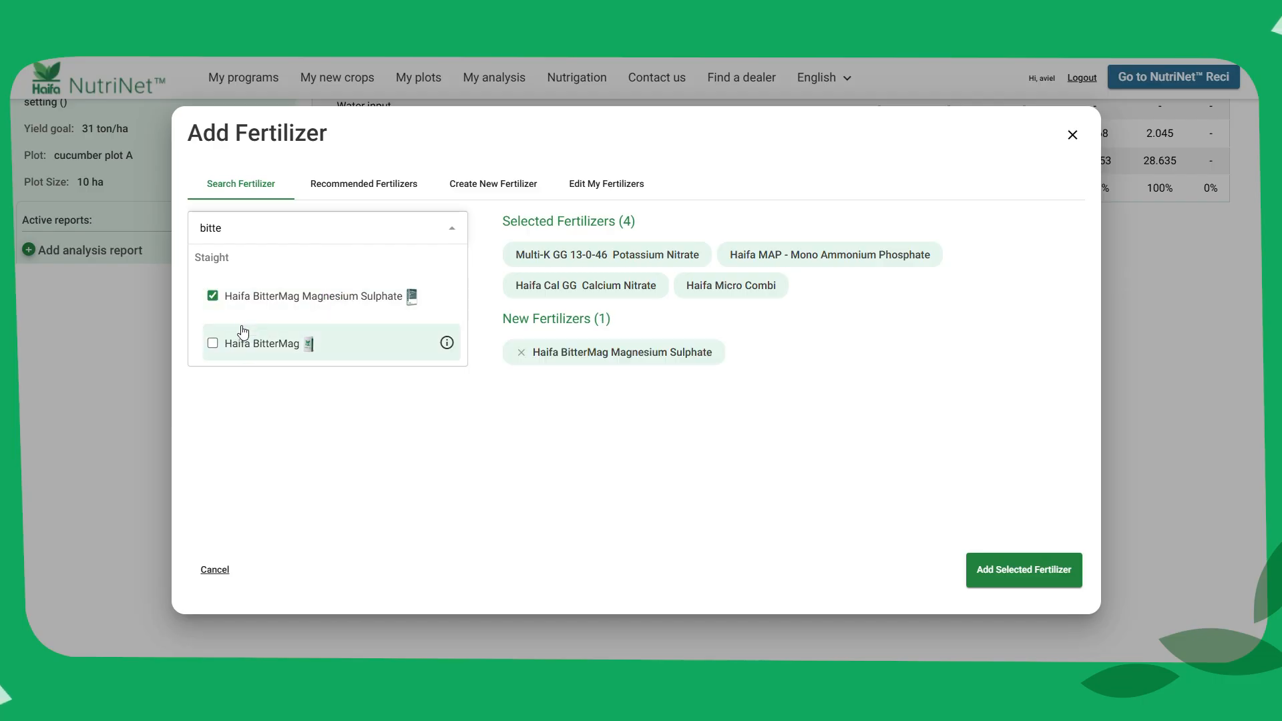
left_click(246, 348)
left_click(248, 356)
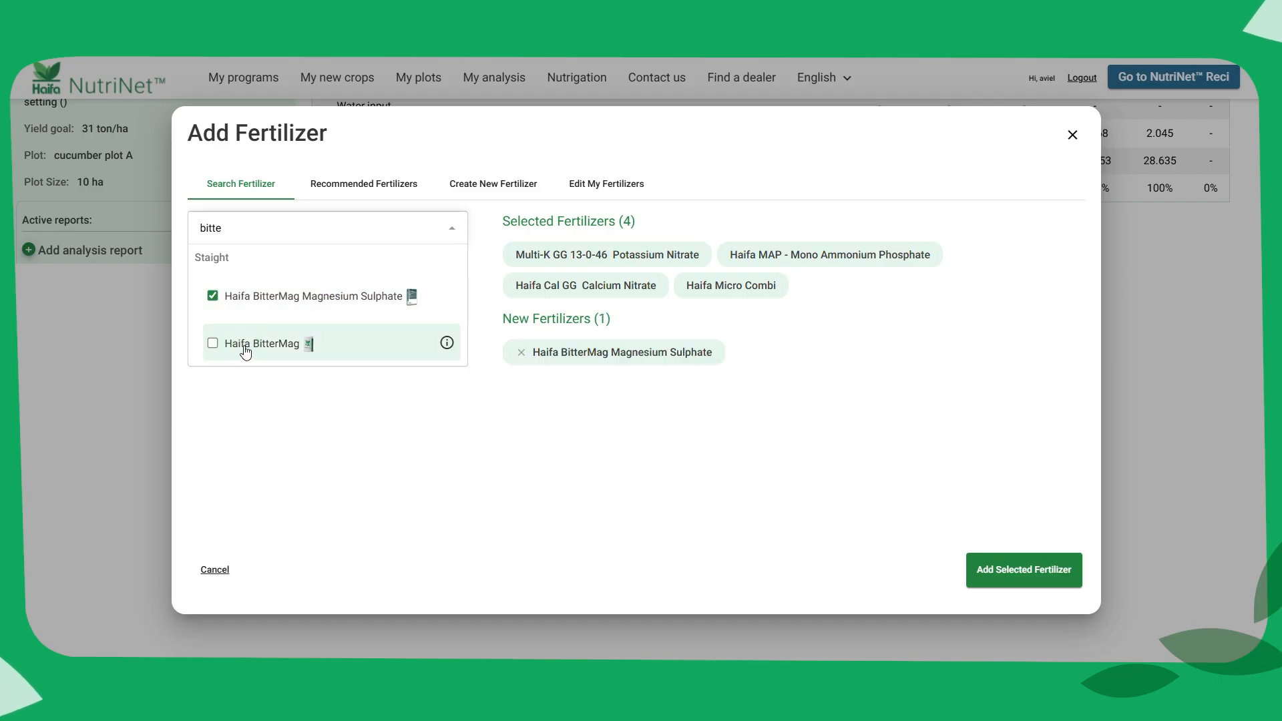
left_click(660, 479)
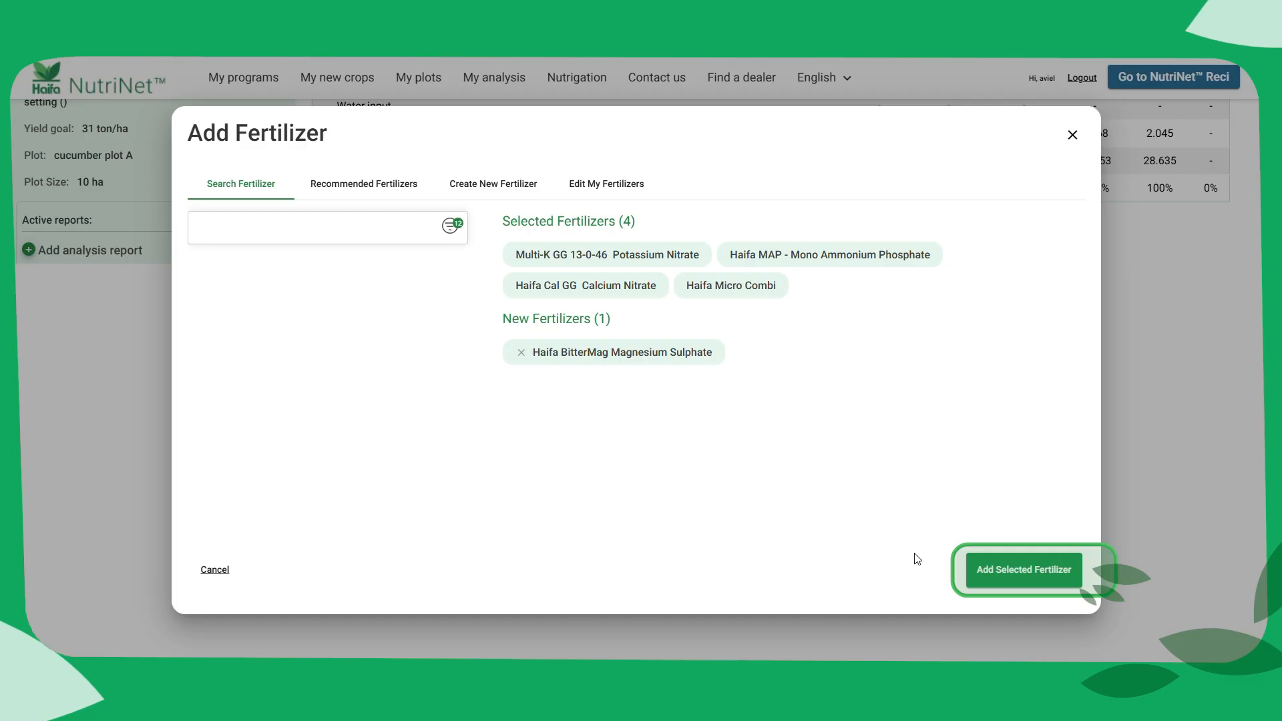
left_click(1028, 570)
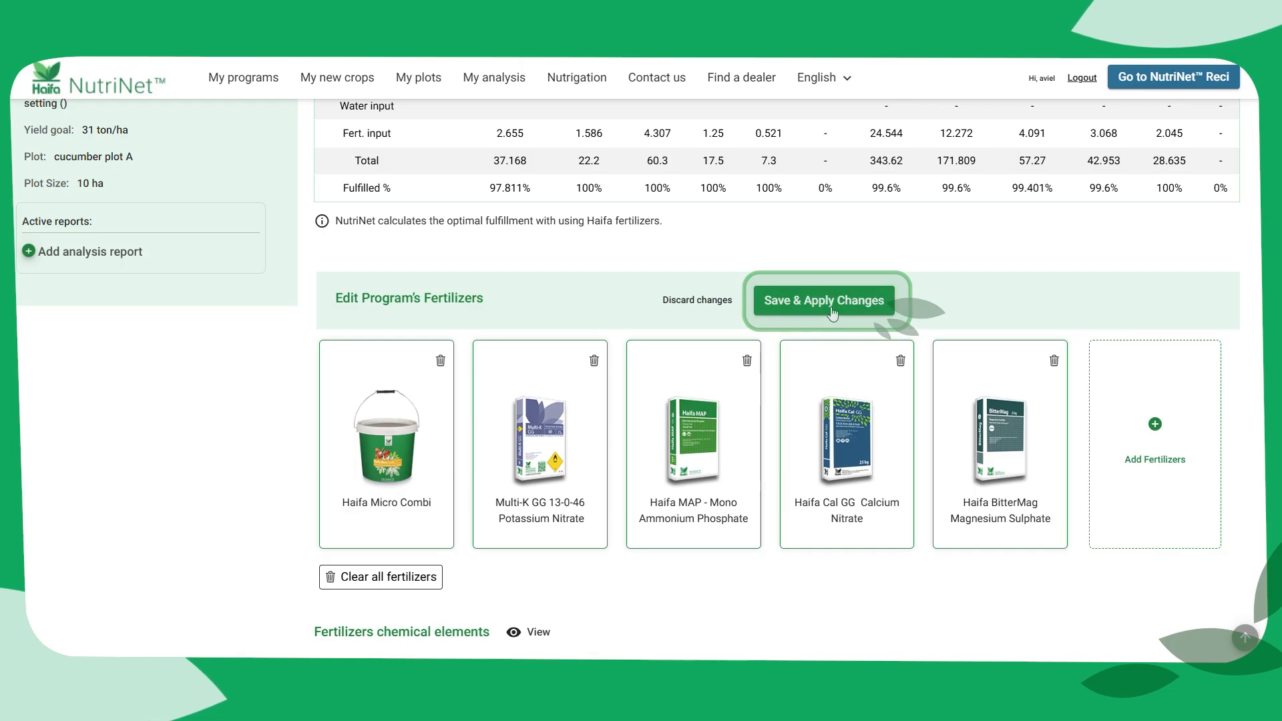
Add Haifa SOA Ammonium Sulphate from the recommended fertilizers to the program
left_click(1148, 427)
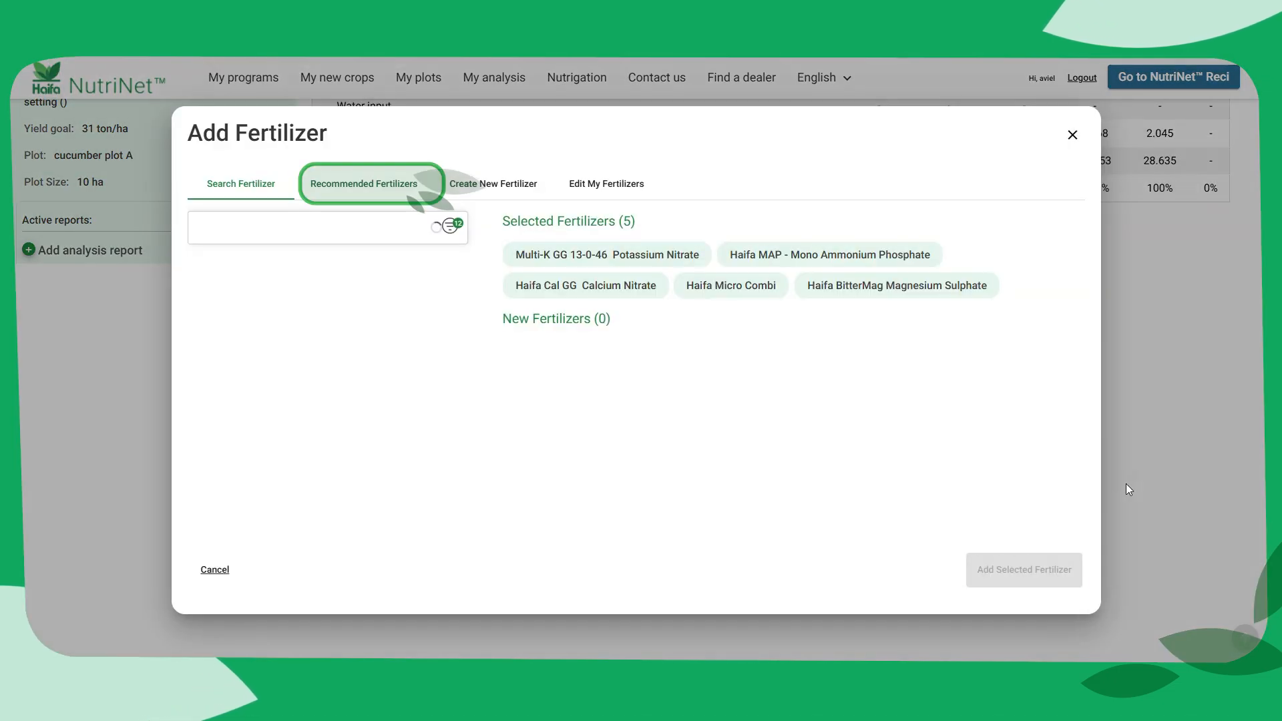
left_click(404, 193)
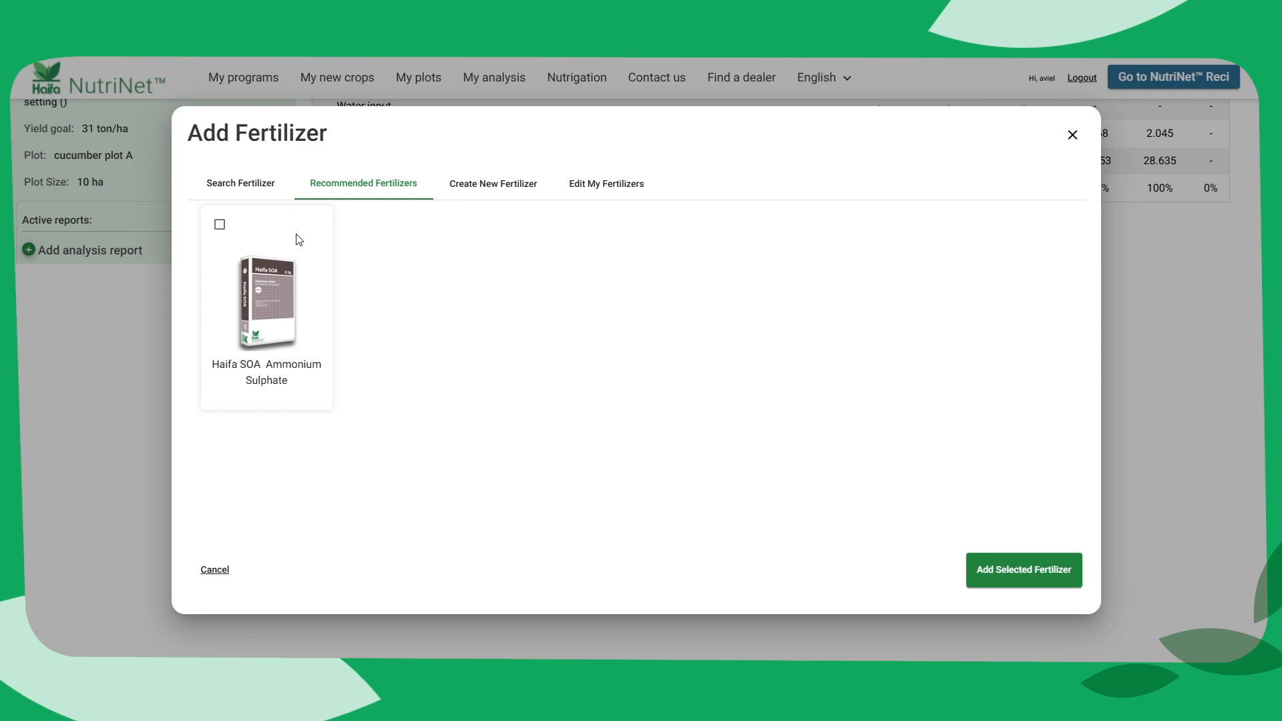
left_click(219, 227)
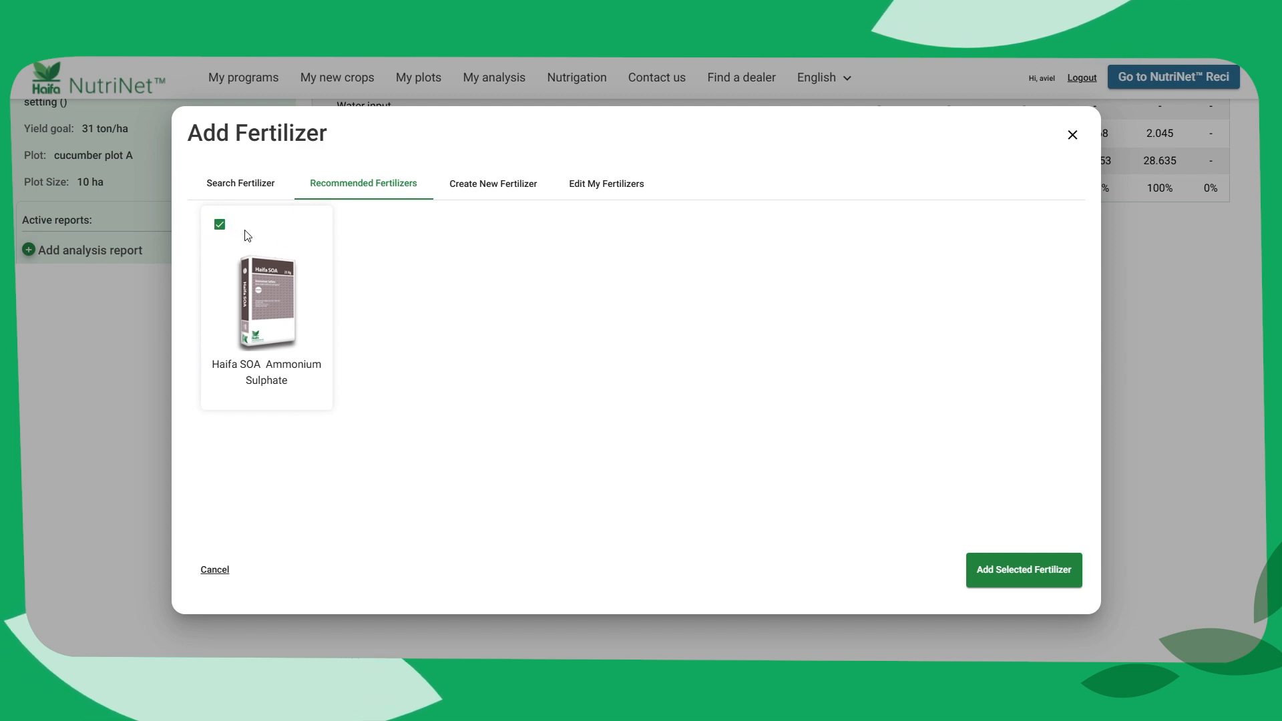
left_click(1021, 569)
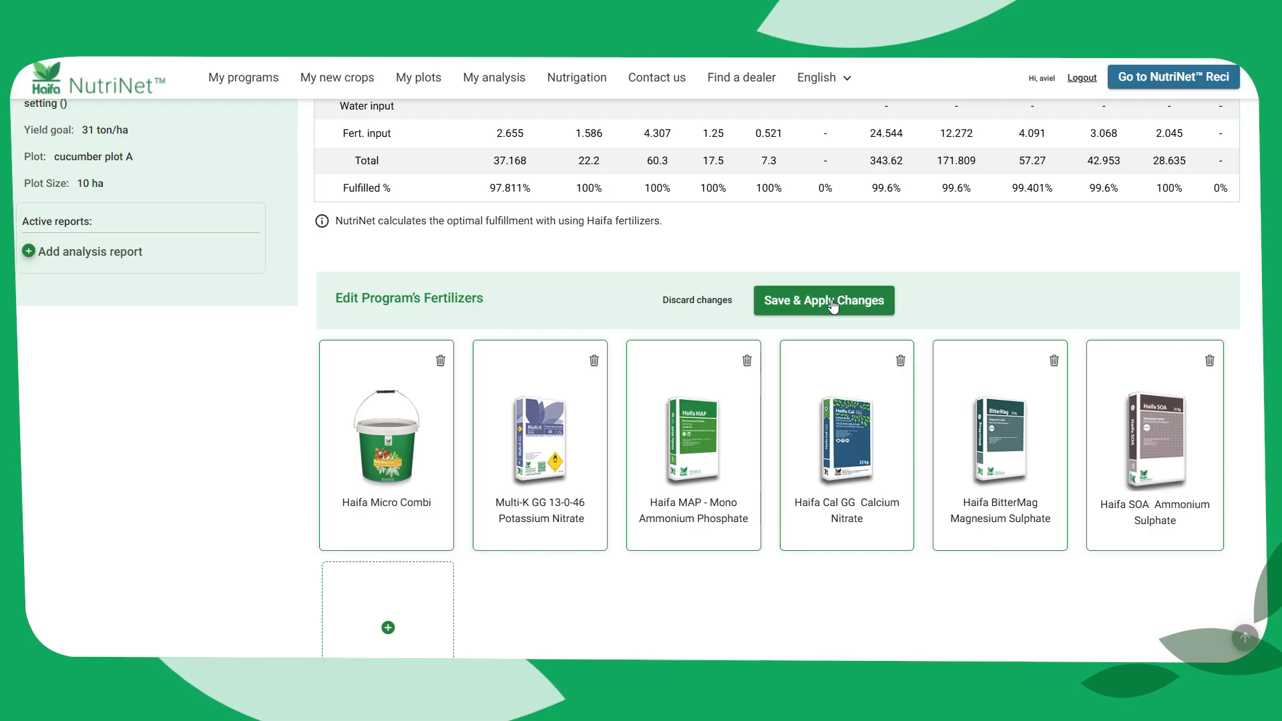
Start a new custom fertilizer named "Fertilizer new 1" with the fertilizer type Straights
scroll(794, 323, "down", 1)
left_click(390, 560)
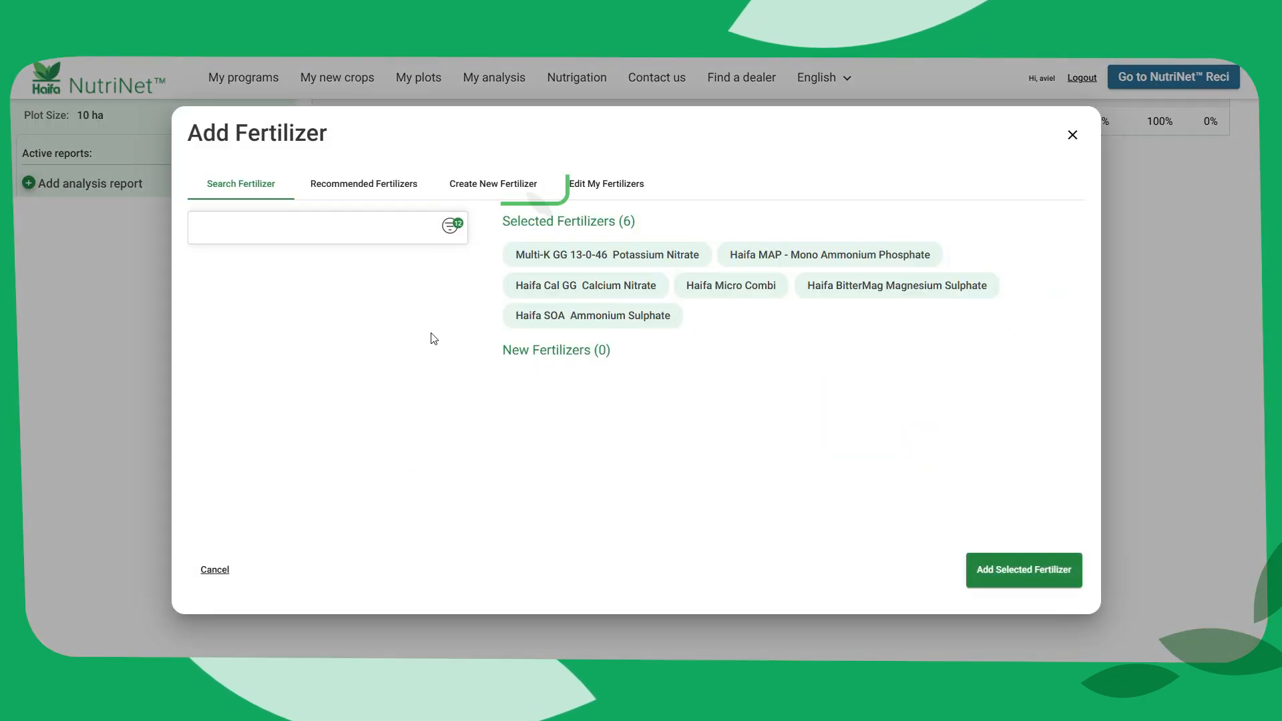
left_click(513, 189)
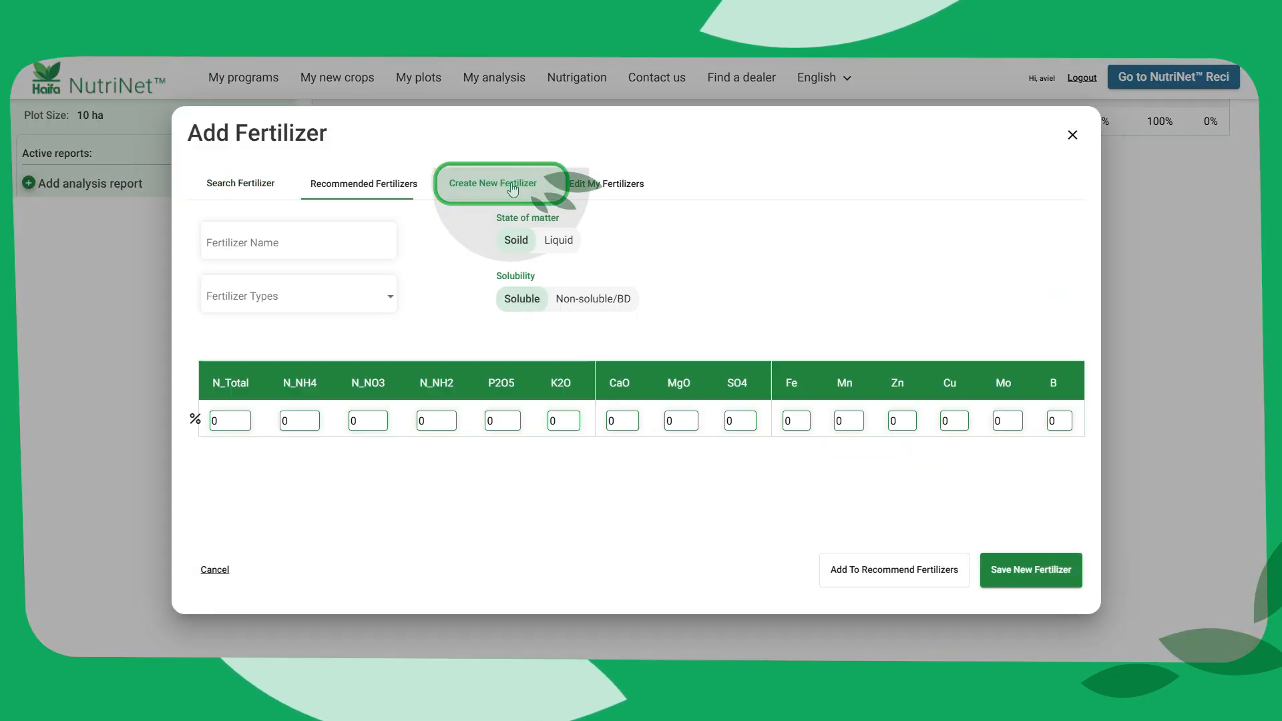
left_click(346, 253)
type("Fertilizer ne")
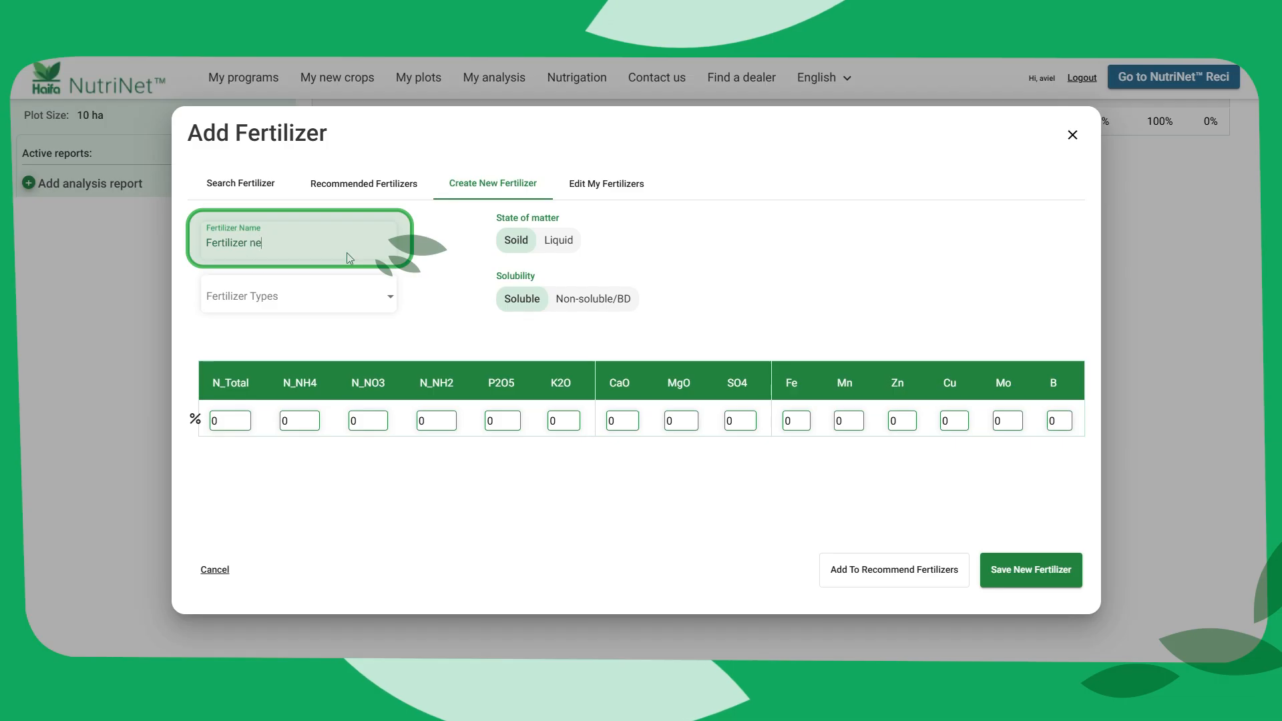
type("w 1")
left_click(367, 302)
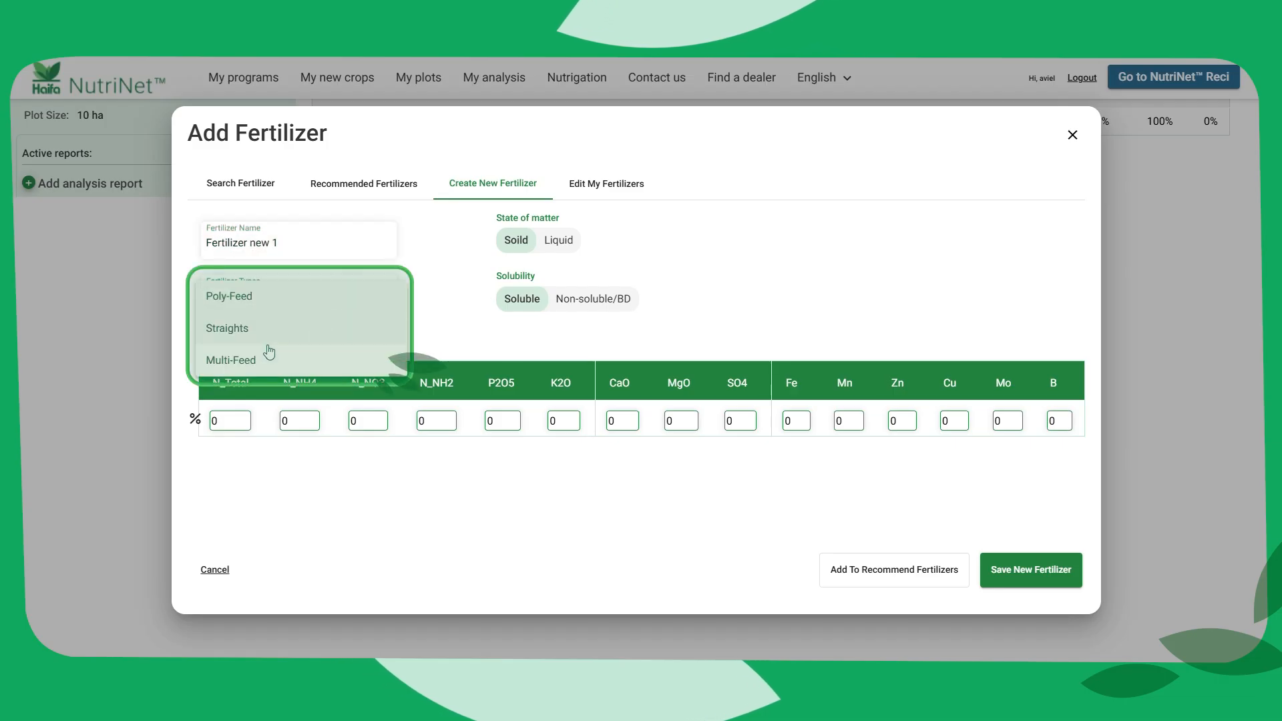
left_click(252, 334)
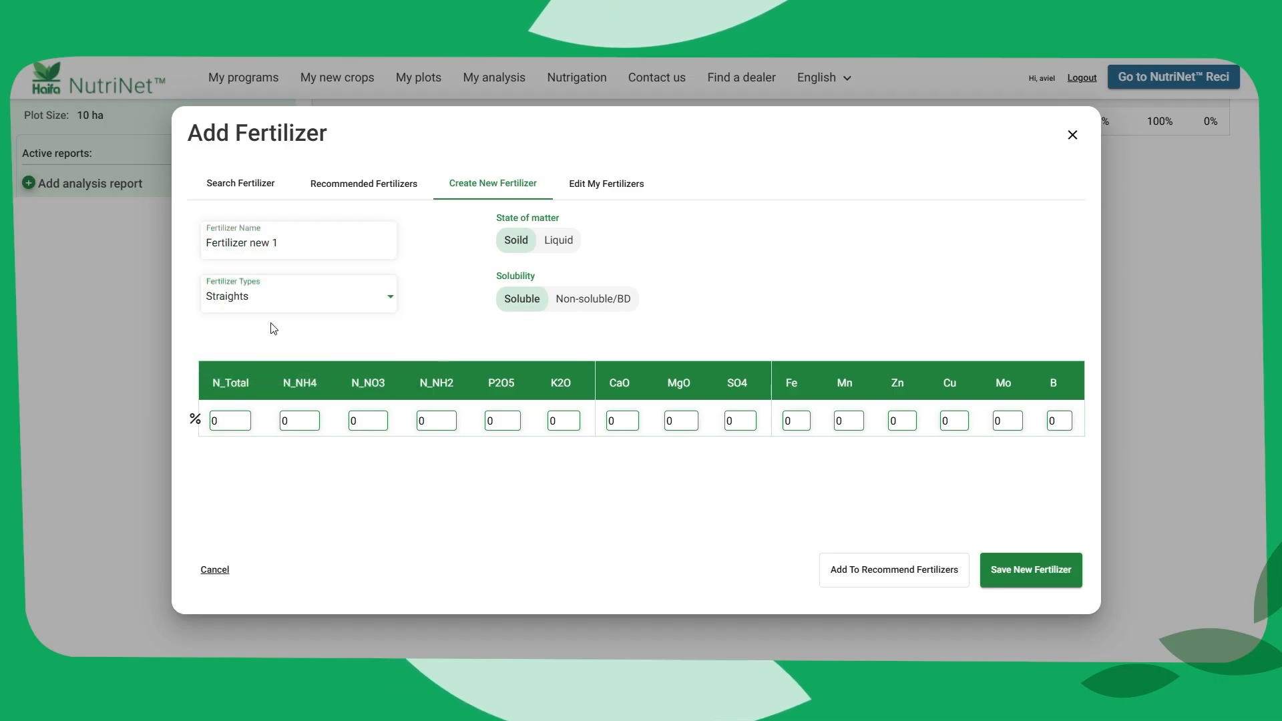
Try the liquid state of matter for the new fertilizer, then set it to solid with Soluble solubility
left_click(554, 245)
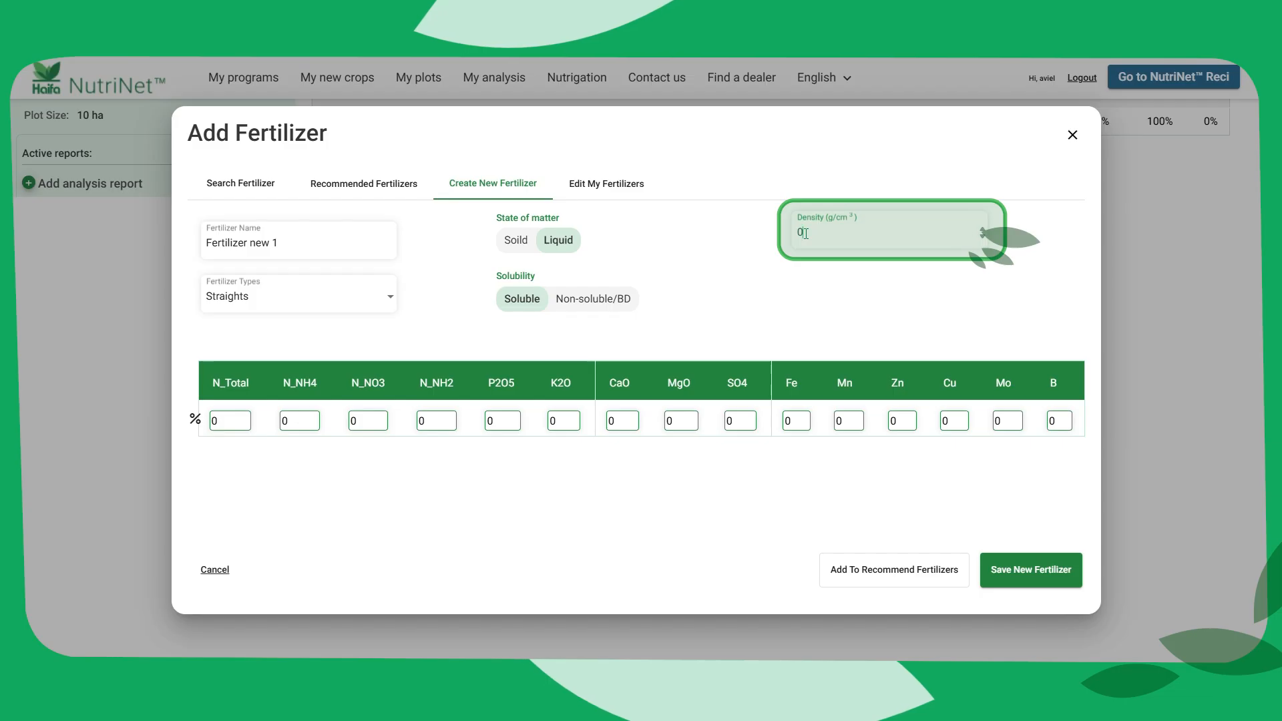
left_click(524, 248)
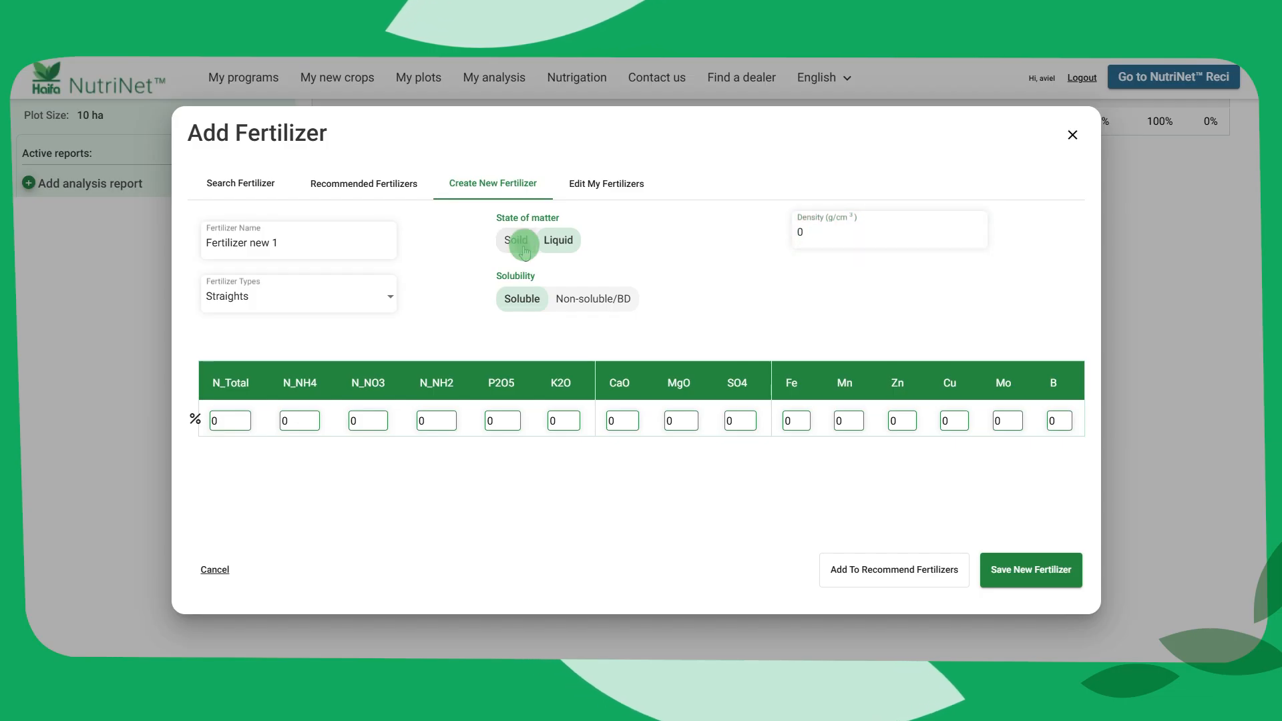
left_click(531, 304)
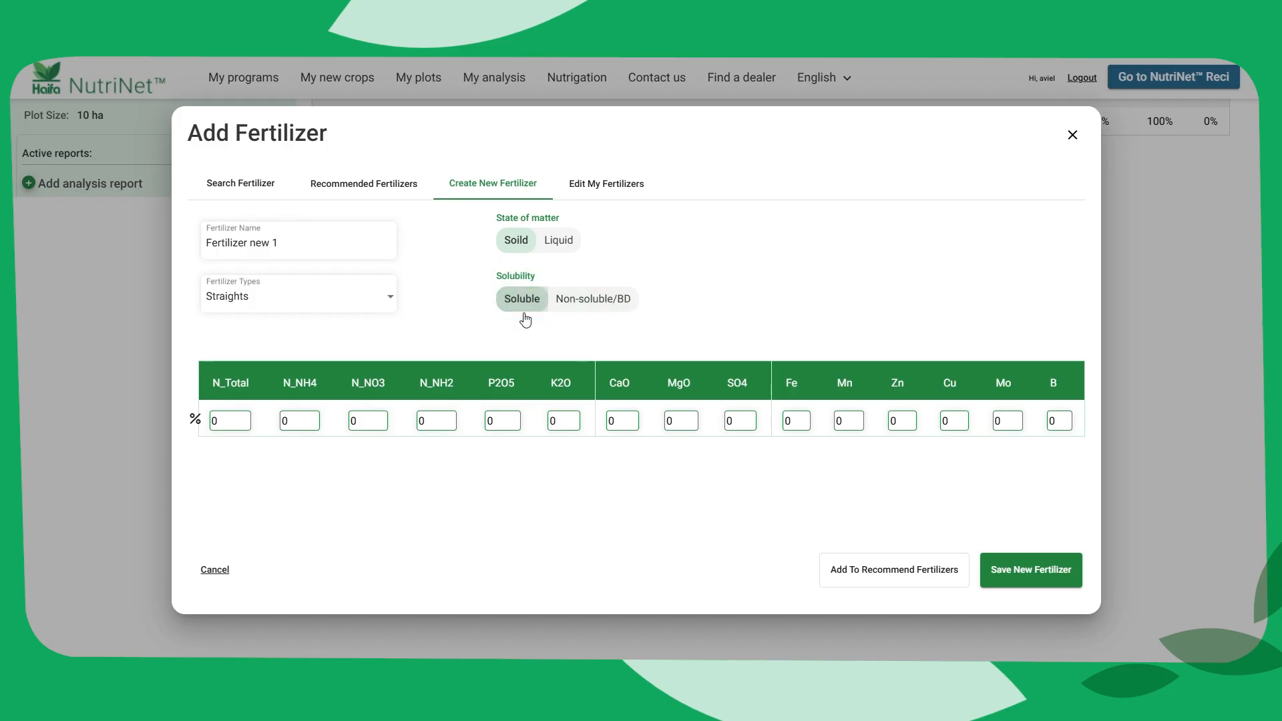
Set the new fertilizer's N_NH4, N_NO3 and P2O5 contents to 9% each, save it and dismiss the notification
left_click(282, 424)
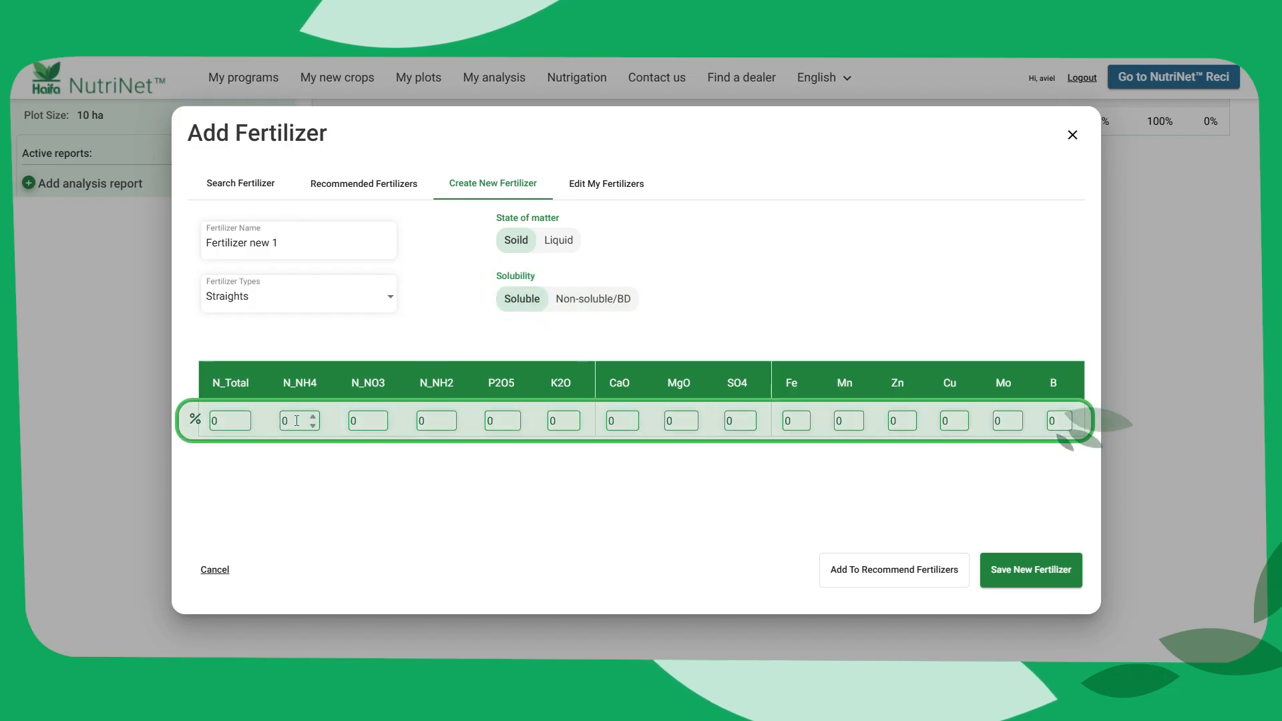
type("9")
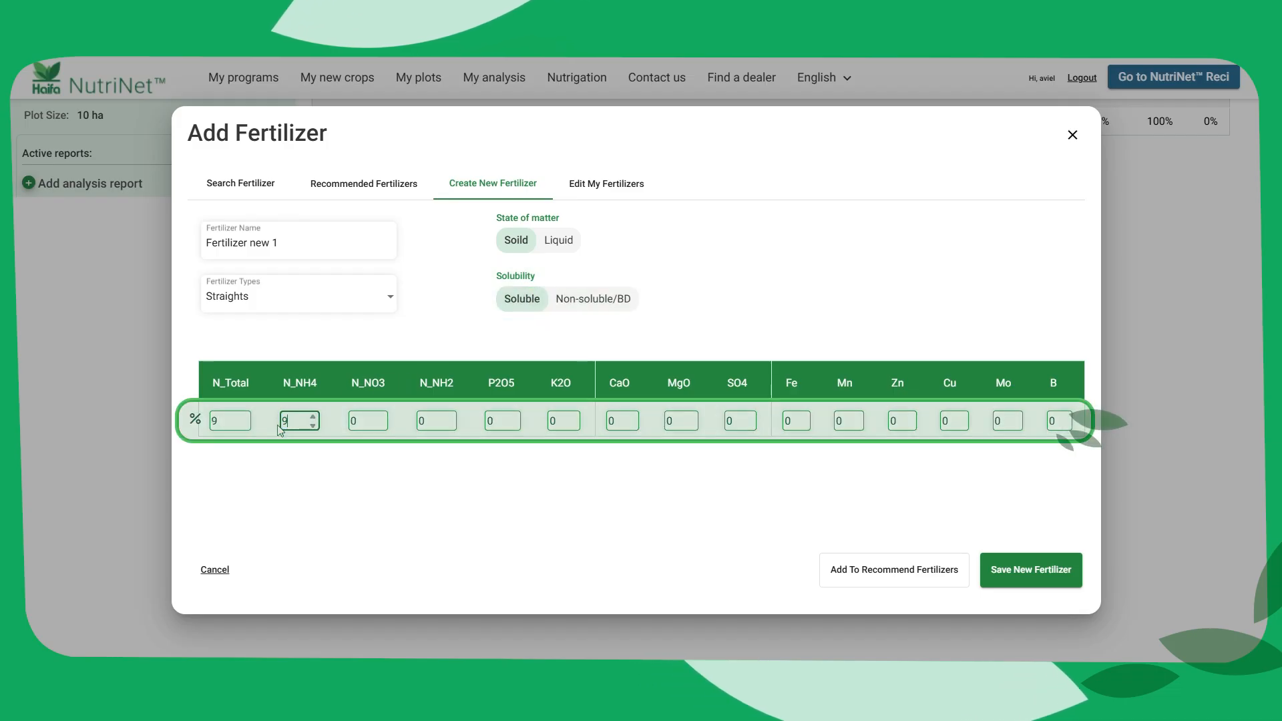
key("Tab")
type("9")
key("Tab")
key("Tab")
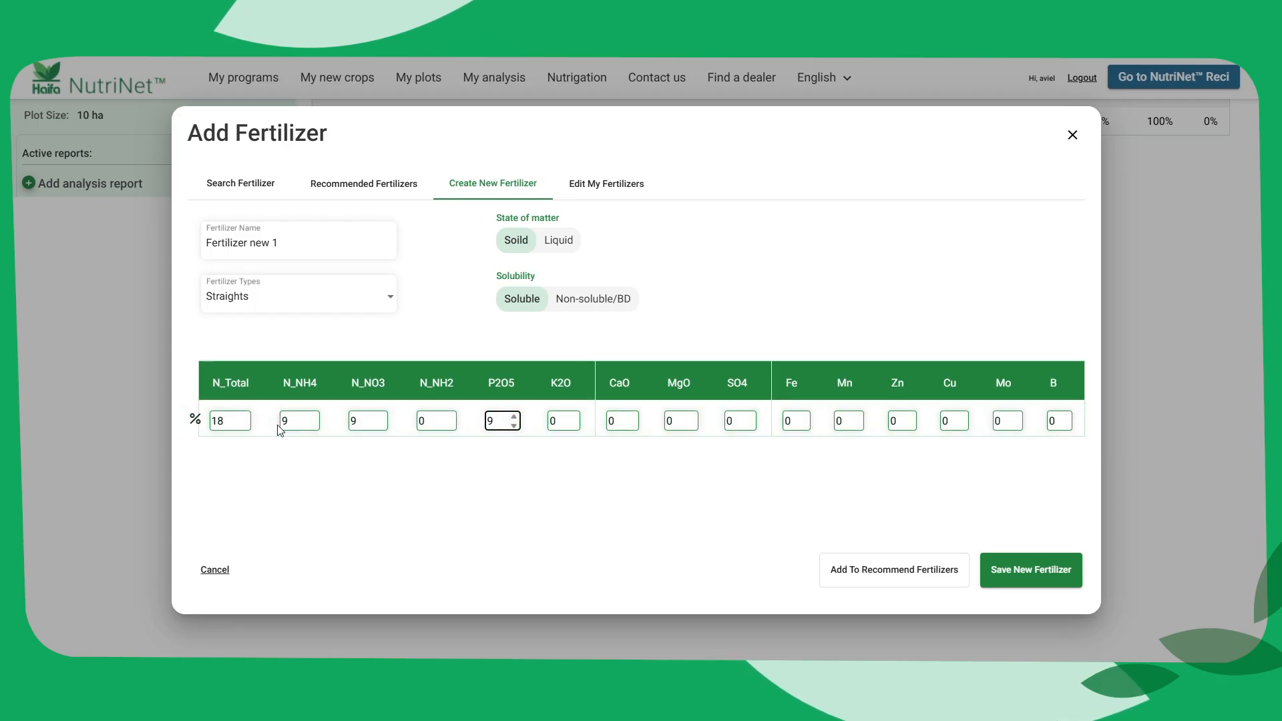
left_click(1008, 575)
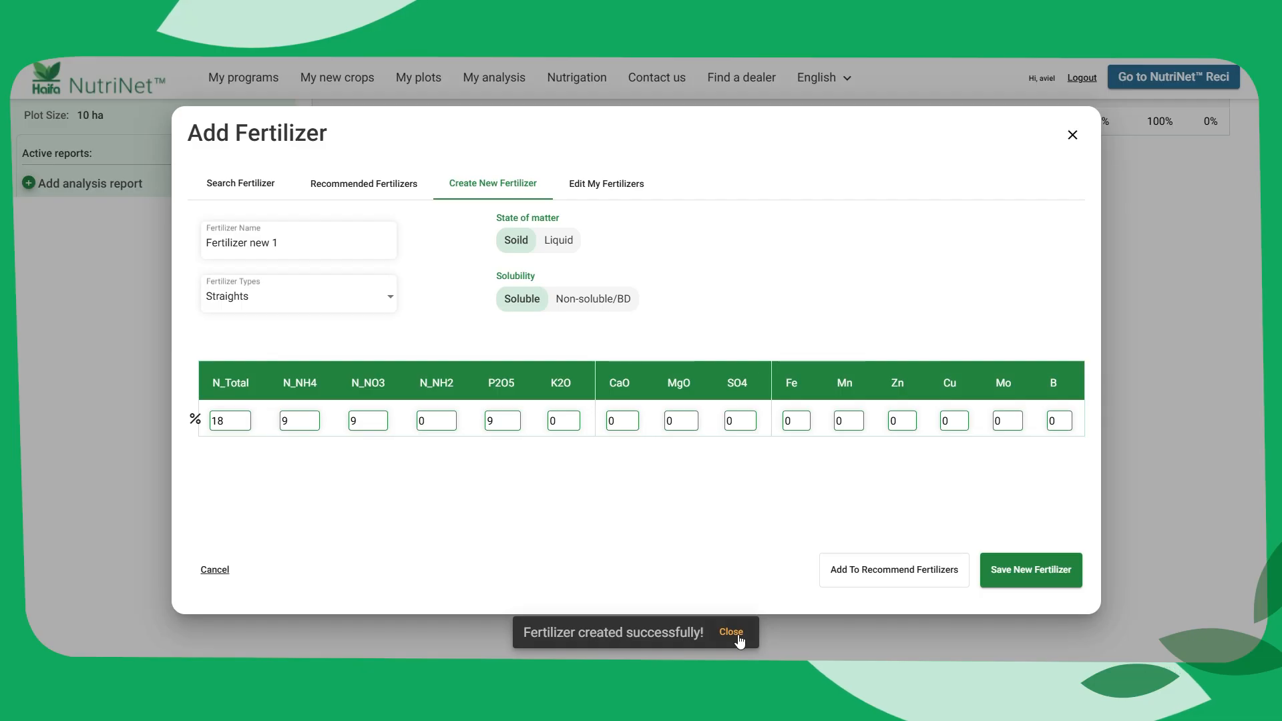
left_click(738, 635)
Look up Fertilizer new 1 among the user's own fertilizers at the end of the searchable fertilizer list
left_click(258, 182)
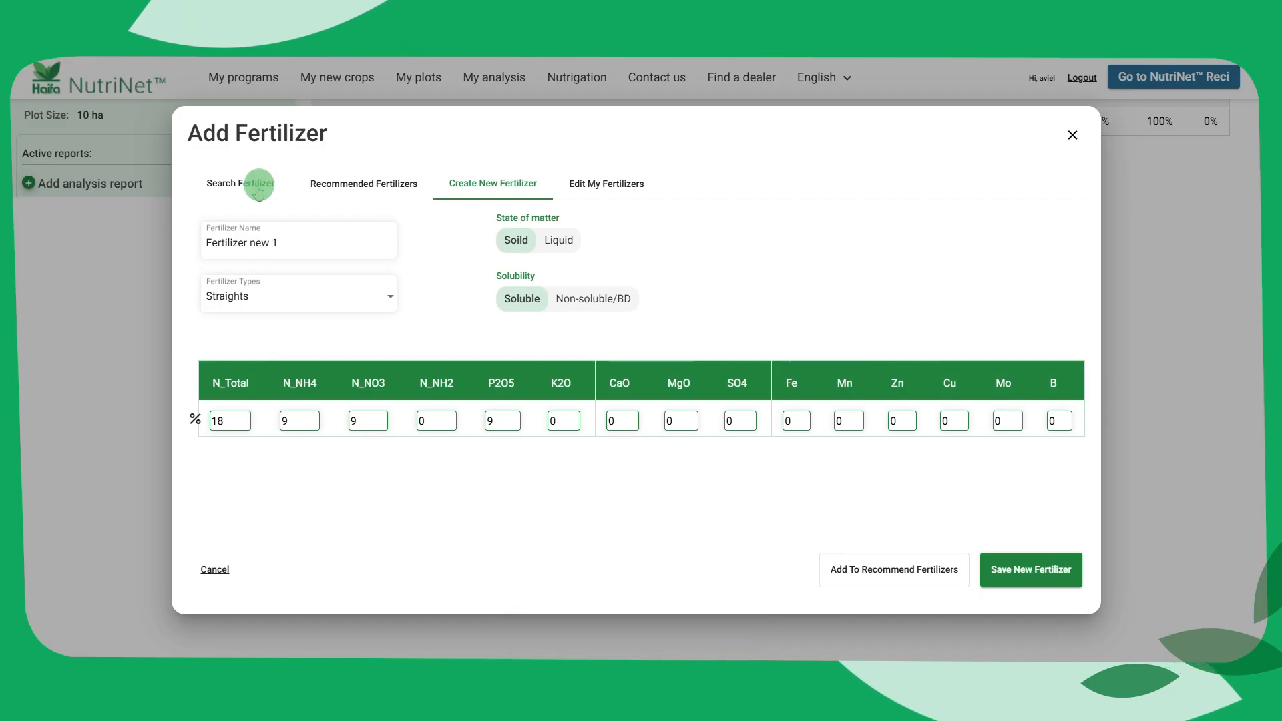
left_click(286, 231)
left_click_drag(461, 262, 454, 404)
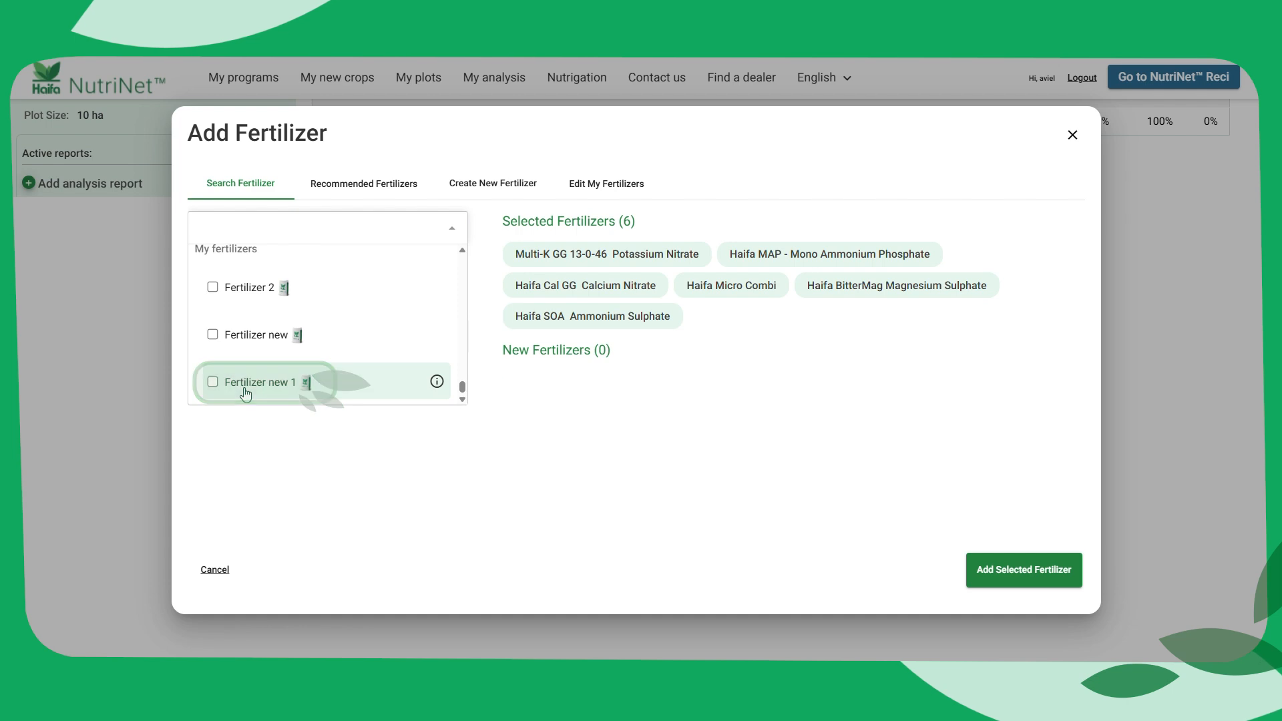
Open Fertilizer new 1 from the editable custom fertilizers to review its details
left_click(605, 192)
left_click(604, 192)
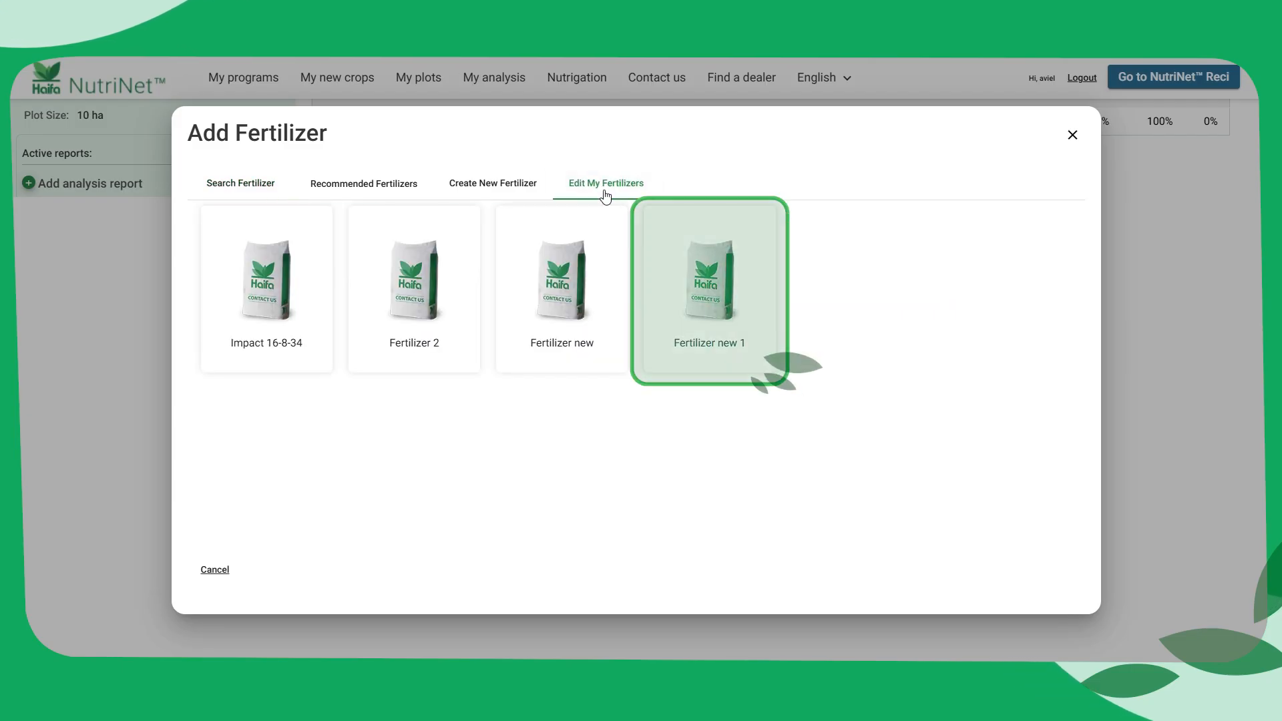
left_click(709, 287)
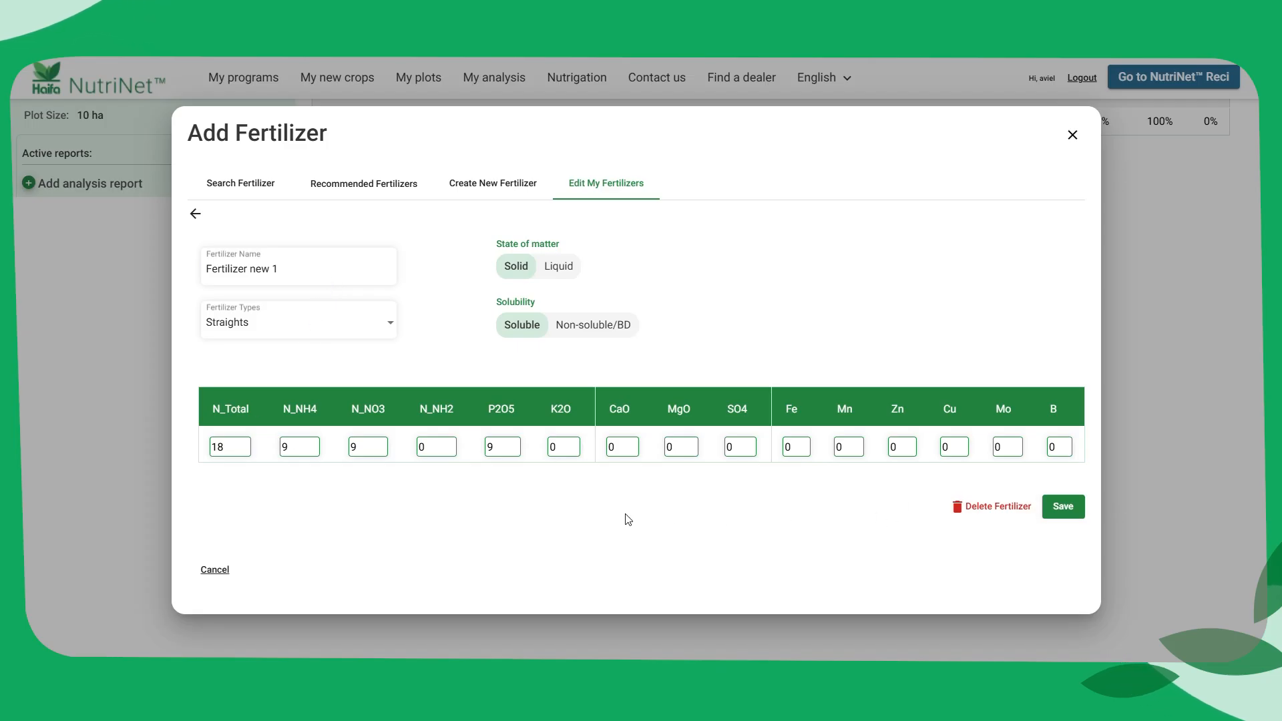
Leave the Add Fertilizer dialog without further edits, and save and apply the changes to the program's fertilizers
left_click(214, 570)
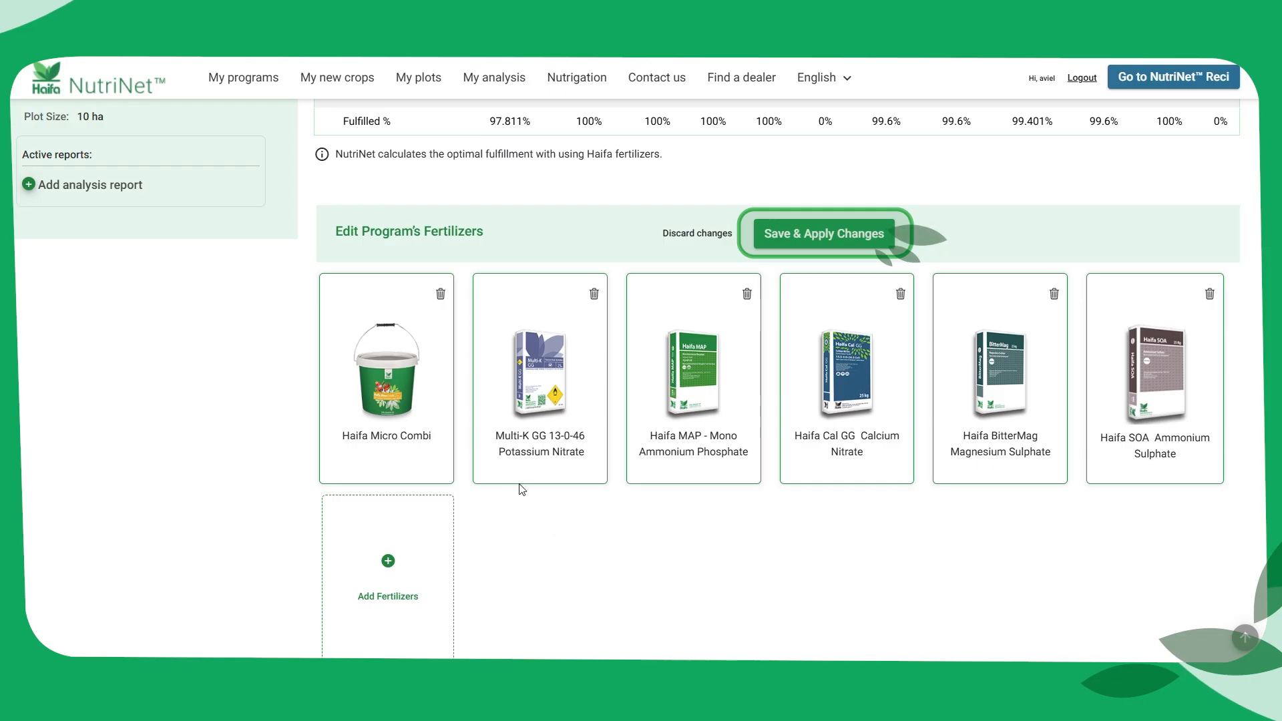
scroll(726, 525, "up", 1)
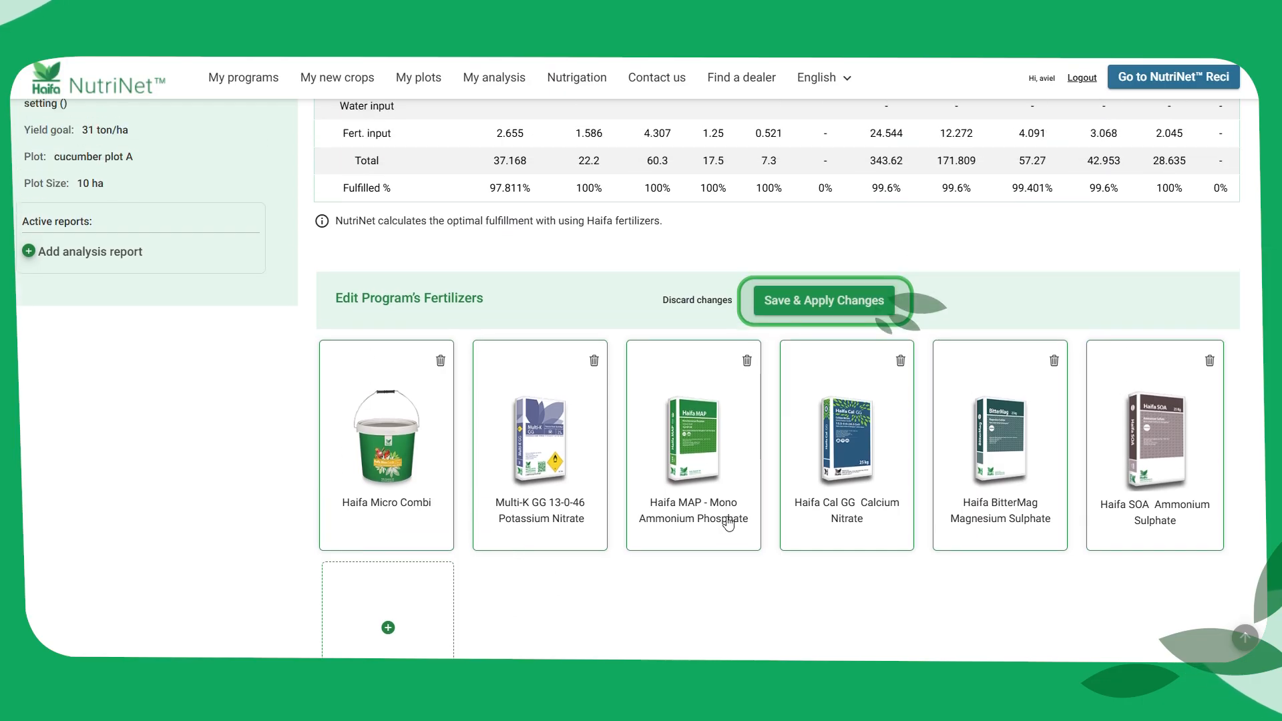
left_click(811, 312)
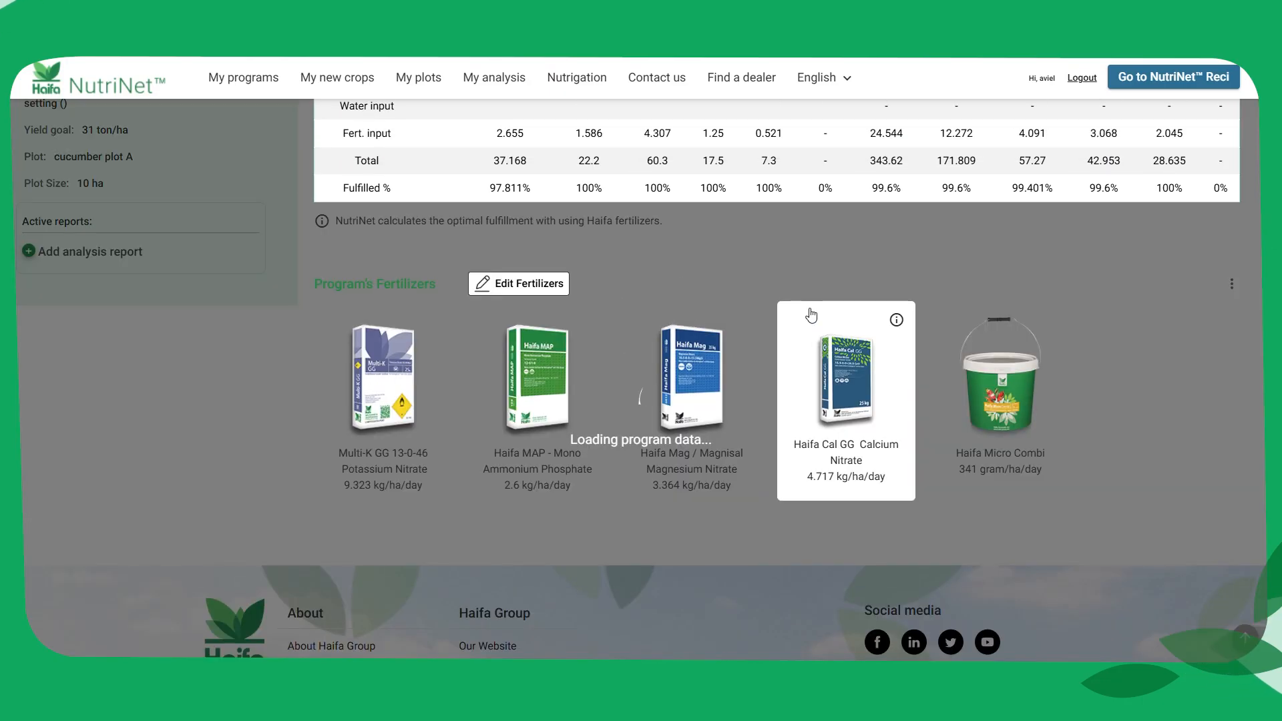